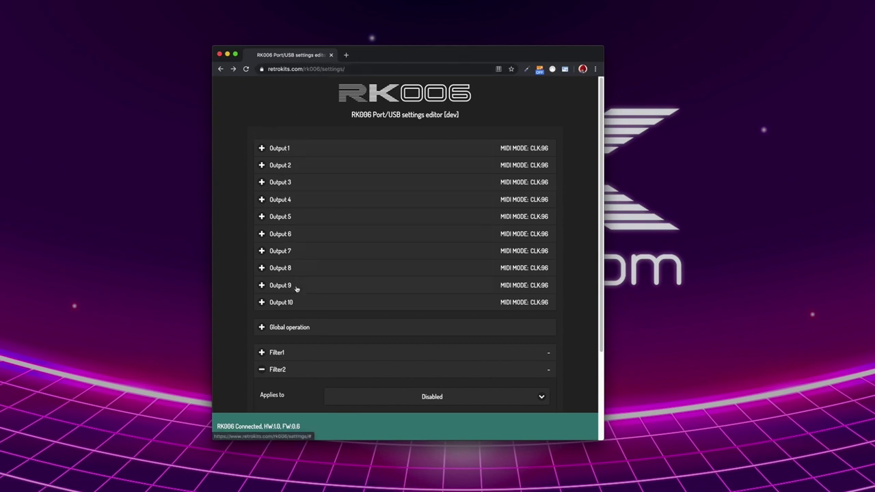
Collapse the Filter2 section and scroll back up to the top of the settings page.
scroll(301, 308, down, 2)
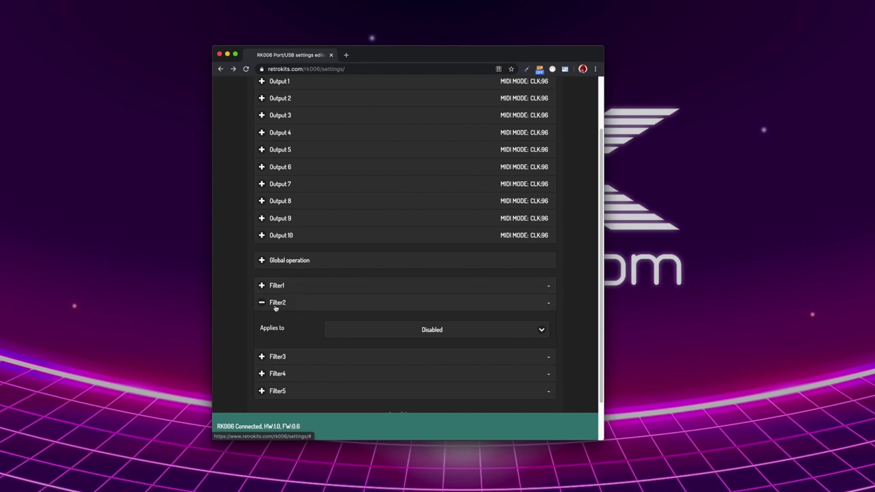
scroll(274, 308, down, 1)
click(274, 299)
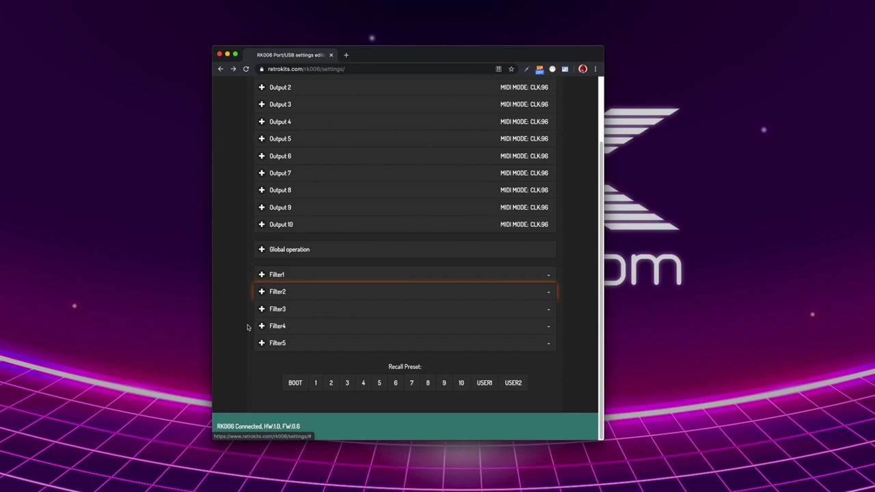
click(246, 323)
scroll(266, 308, up, 3)
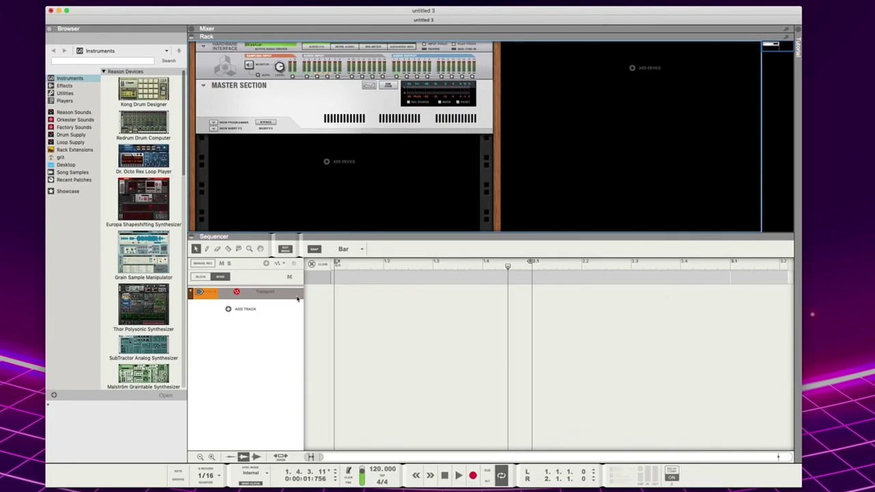
Add an External MIDI Instrument to the rack sending to all RK006 outputs, and play test notes.
right_click(325, 163)
mouse_move(347, 220)
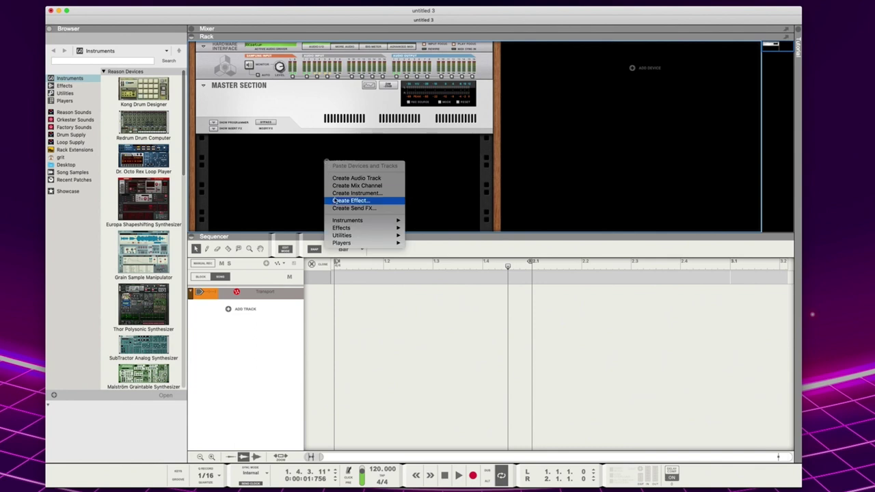
mouse_move(433, 278)
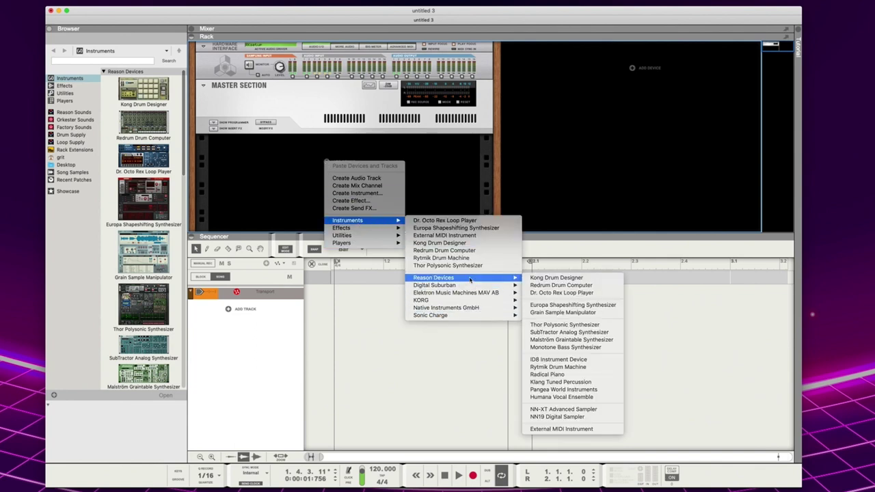
click(580, 432)
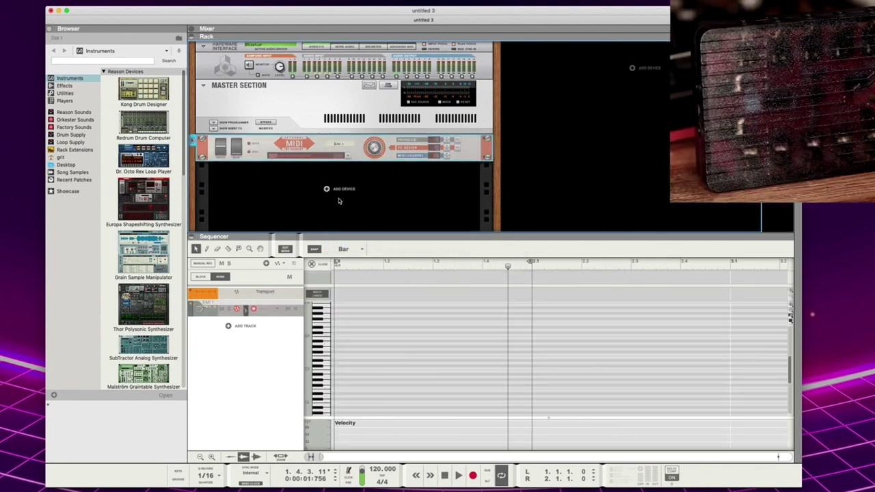
click(301, 156)
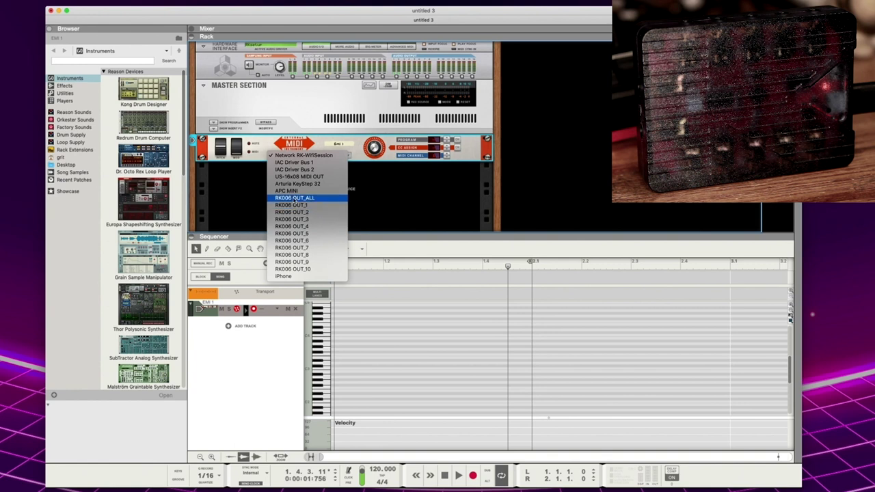
click(295, 198)
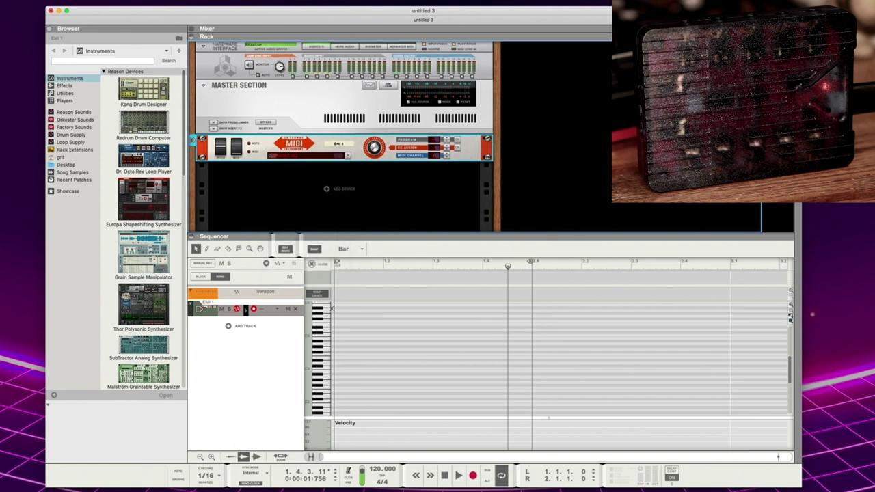
click(326, 353)
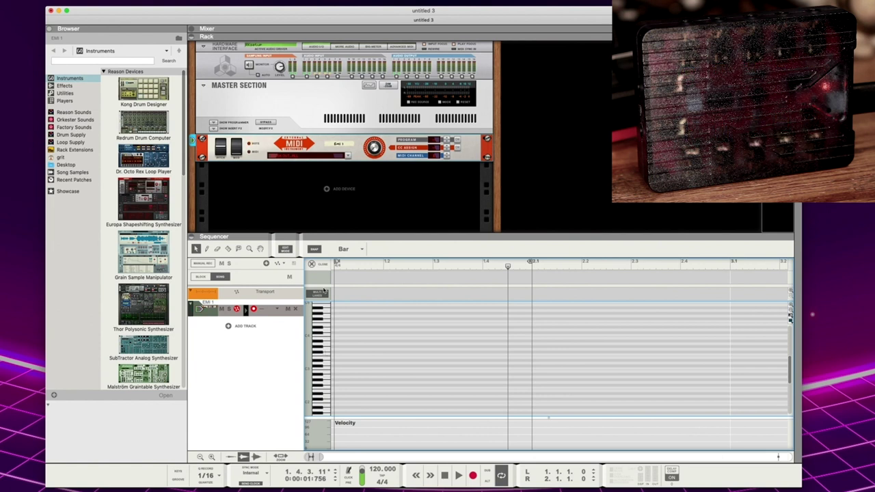
Play test notes through RK006 OUT_1, then through RK006 OUT_5.
click(303, 156)
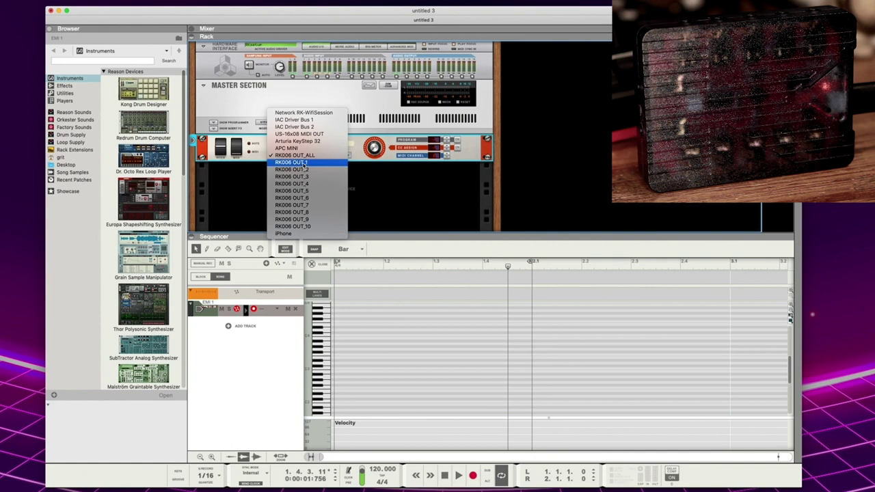
click(303, 143)
click(318, 384)
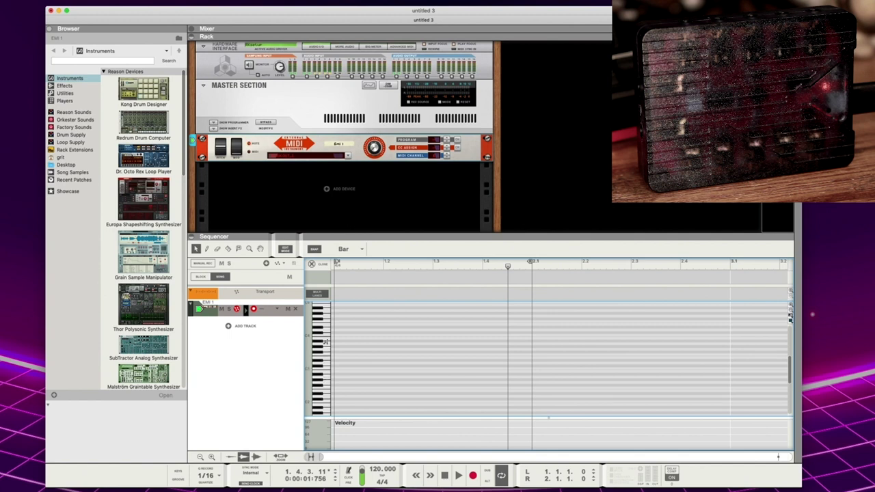
click(307, 156)
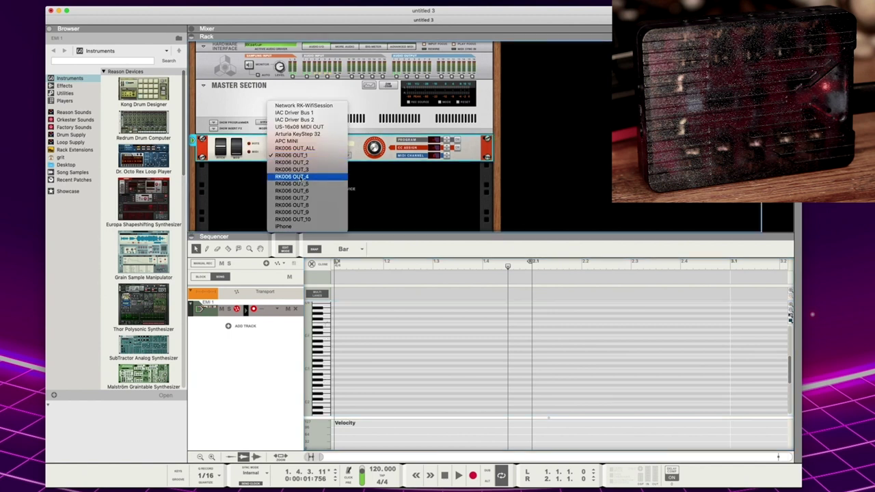
click(305, 186)
click(327, 335)
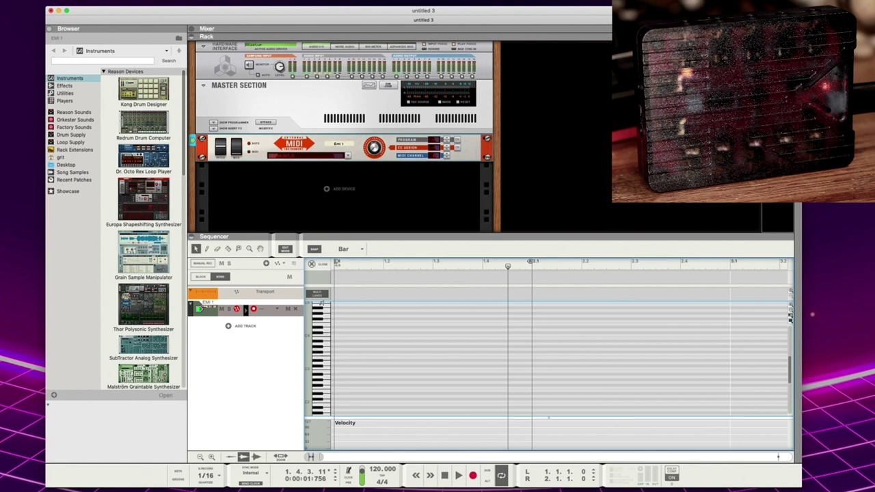
Route the External MIDI Instrument back to all RK006 outputs.
click(315, 151)
click(301, 157)
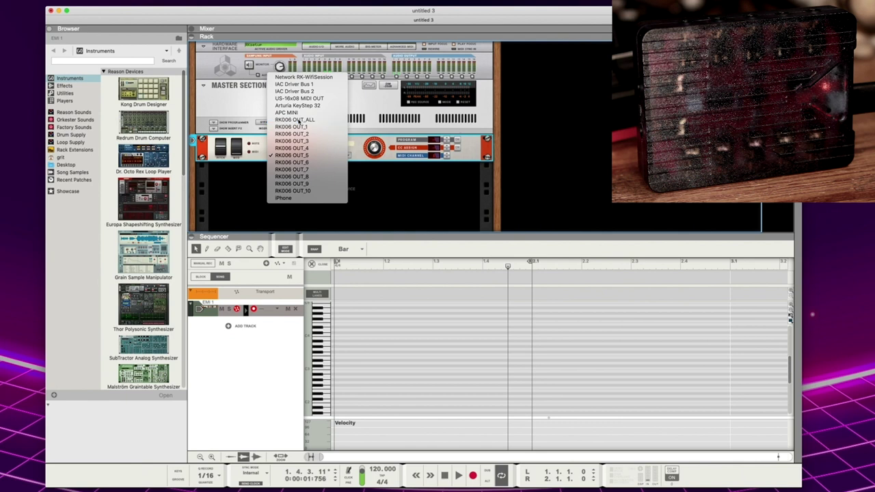
click(297, 121)
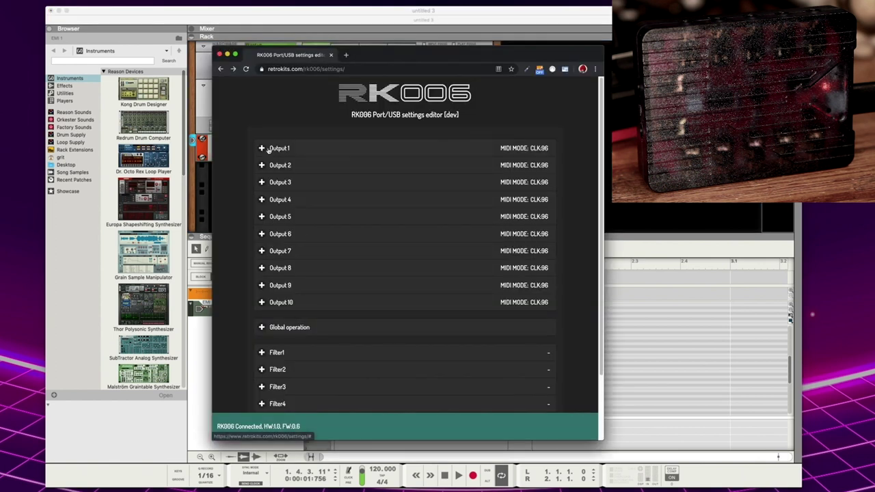
Review Output 1's settings, then route EMI 1 to RK006 OUT_1 in Reason and play a note.
click(261, 148)
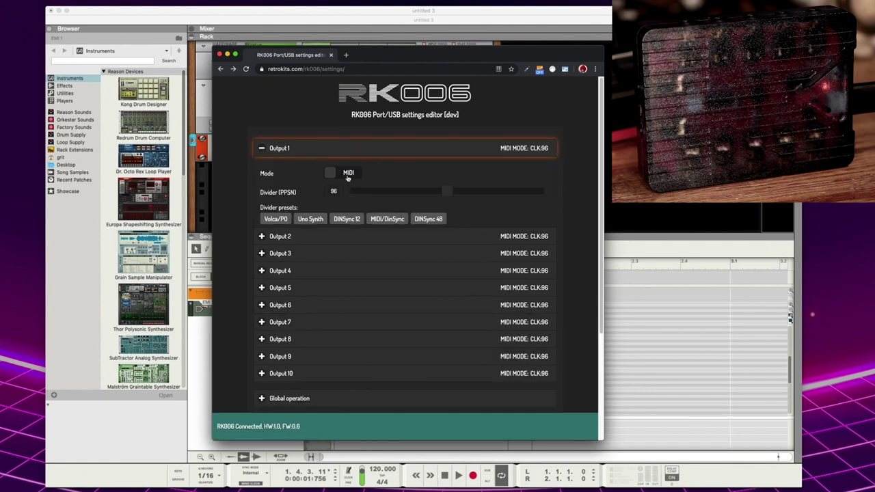
click(261, 149)
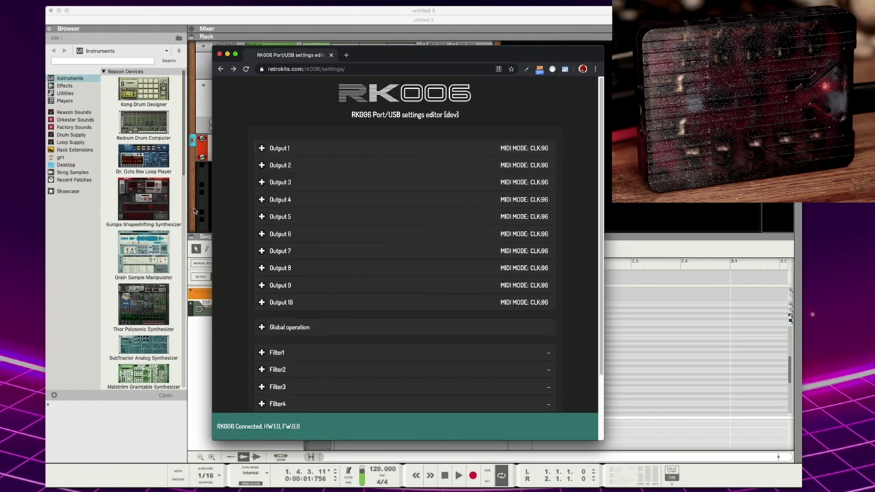
key(super+Tab)
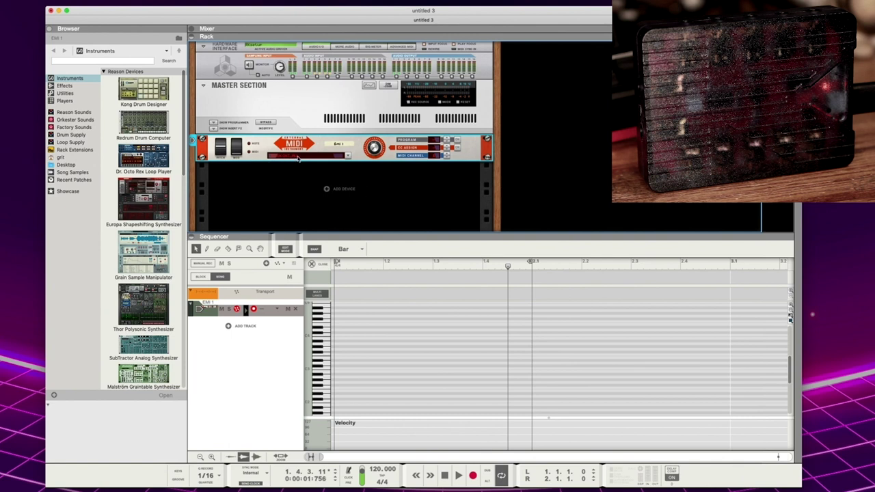
click(298, 155)
click(301, 162)
click(320, 371)
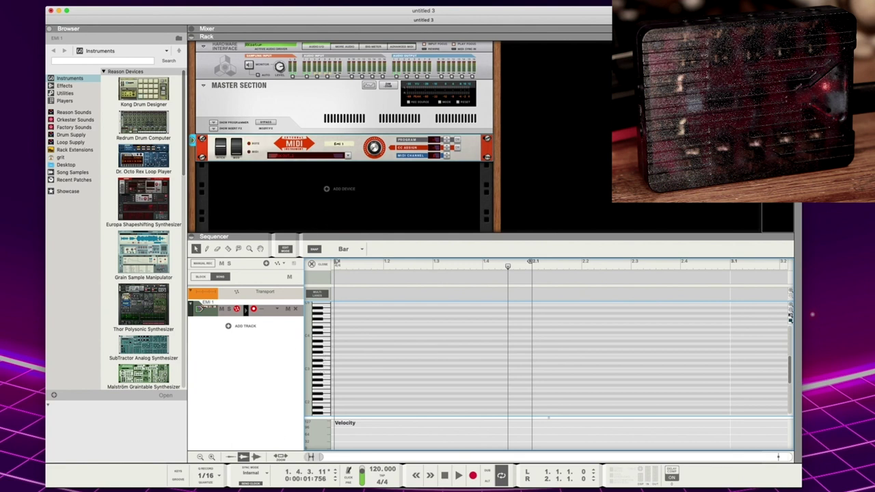
Apply the DINSync 12 preset to Output 1, then raise its divider to 115 PPSN.
key(super+Tab)
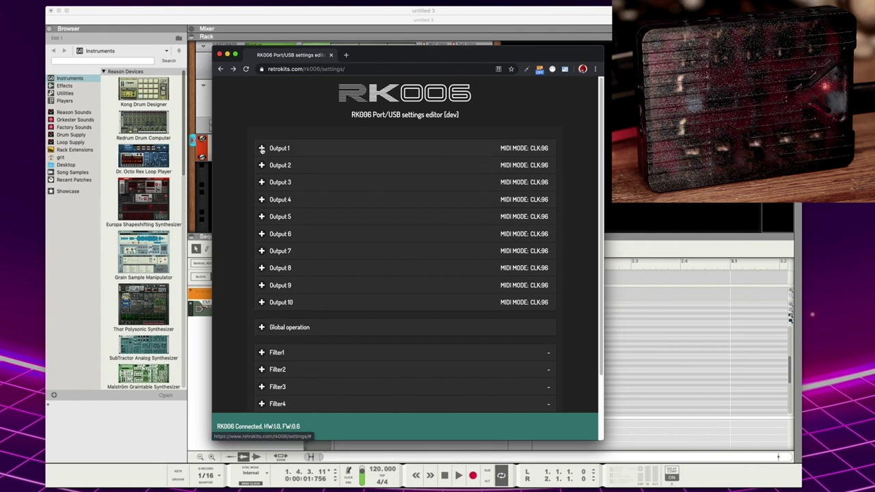
click(264, 150)
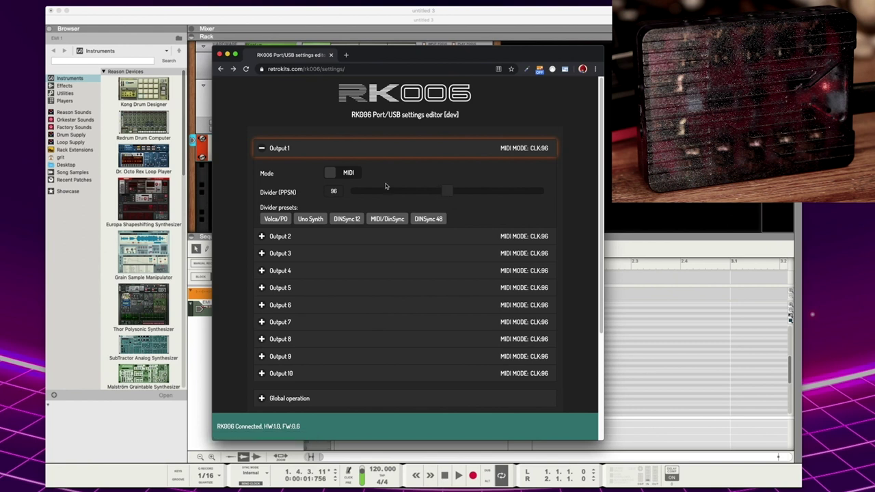
click(355, 219)
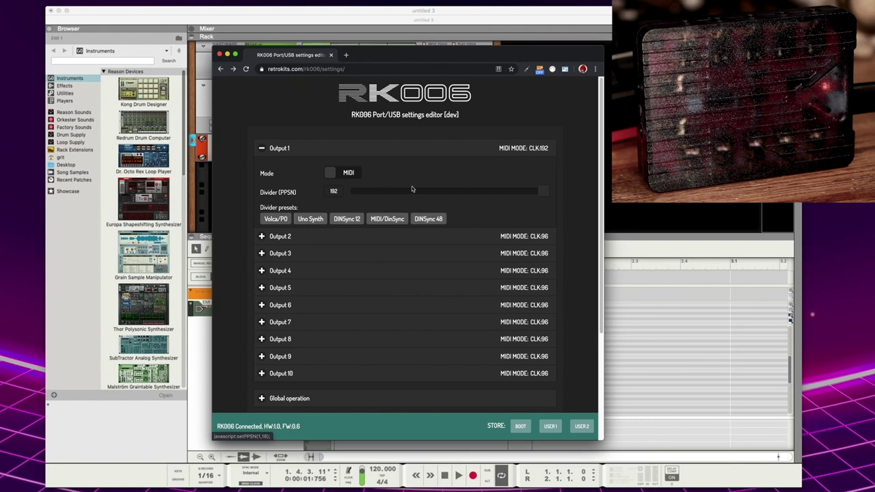
mouse_move(465, 189)
mouse_down()
mouse_move(540, 194)
mouse_move(465, 195)
mouse_up()
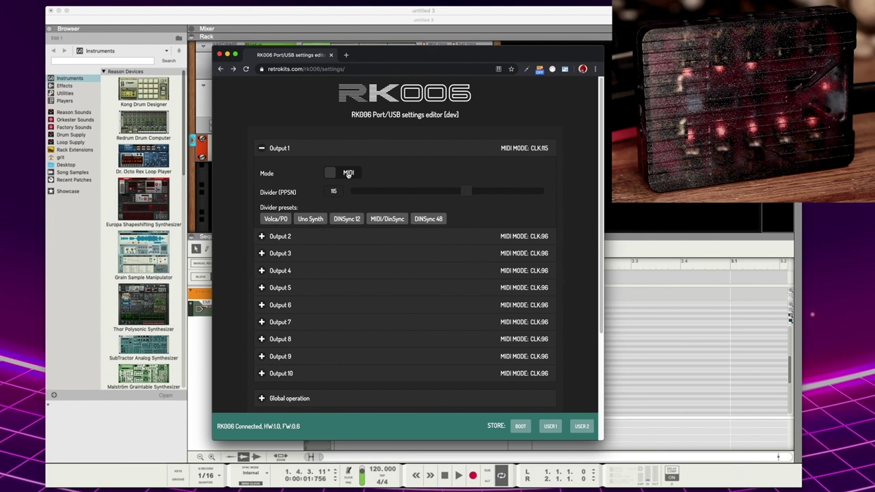
Switch Output 1 to gate mode with divider 8 via the Volca/PO preset.
click(348, 174)
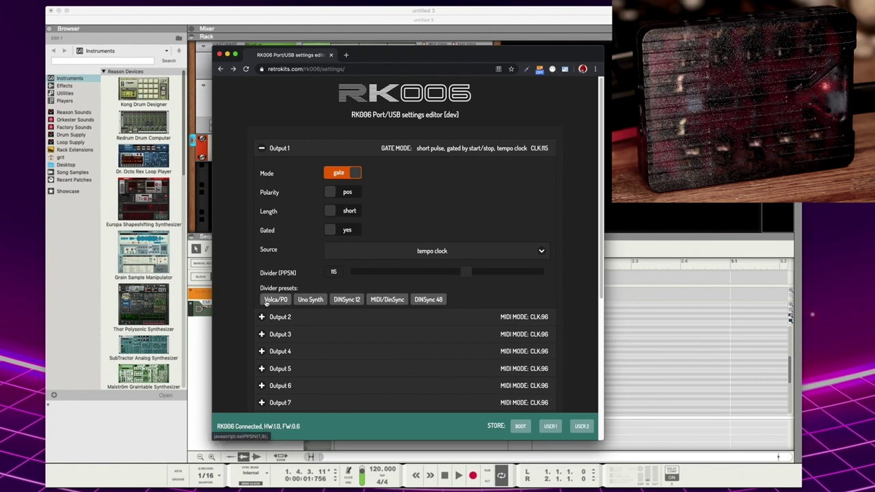
click(275, 300)
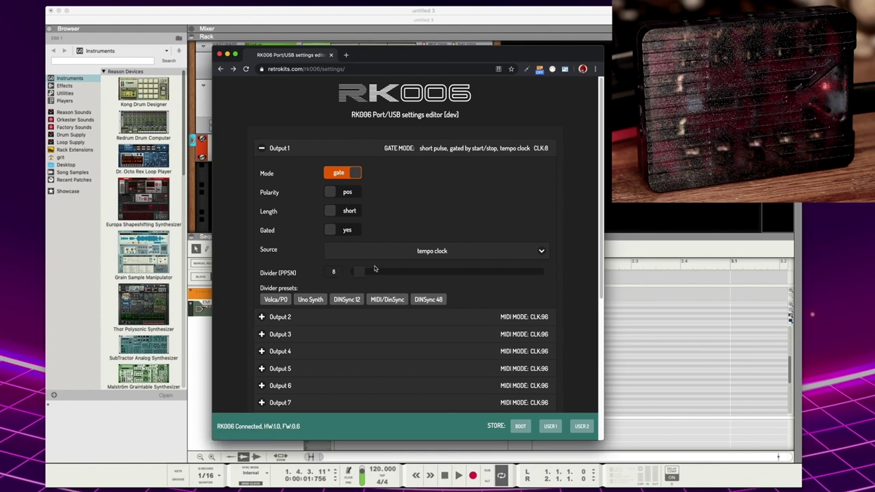
Play the Reason song from the start to test the gate output, then return to the editor.
click(203, 343)
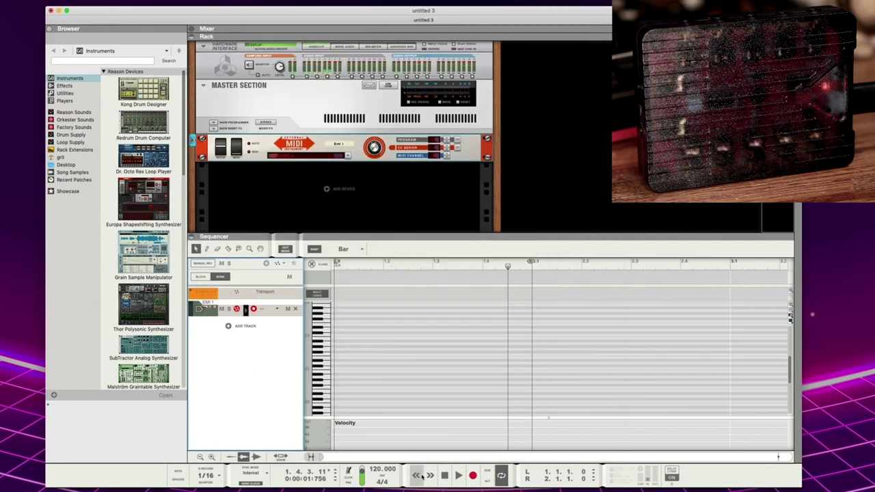
click(444, 475)
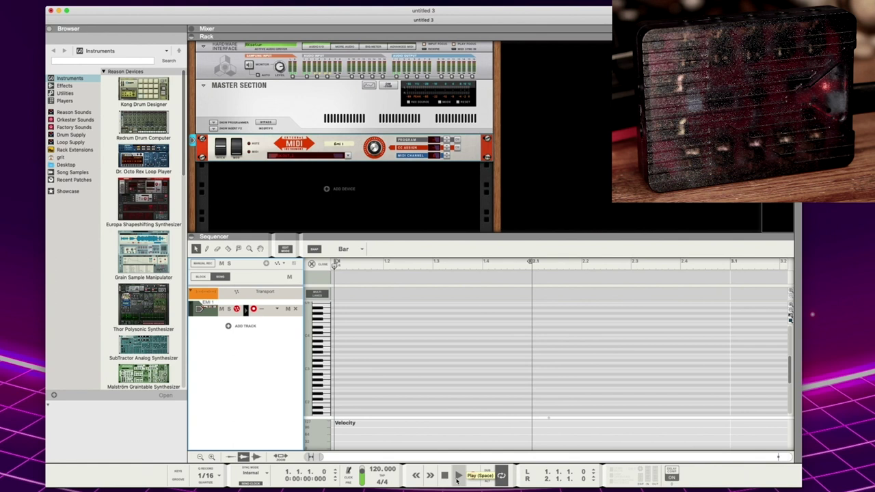
click(457, 477)
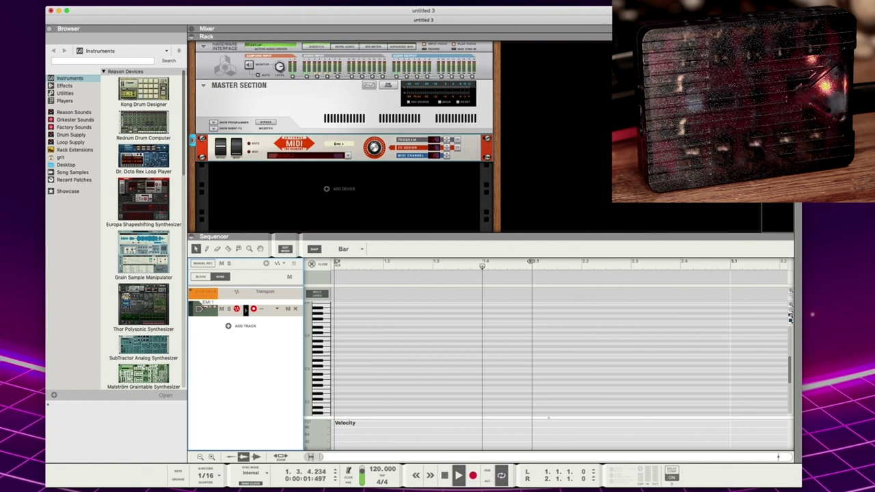
key(super+Tab)
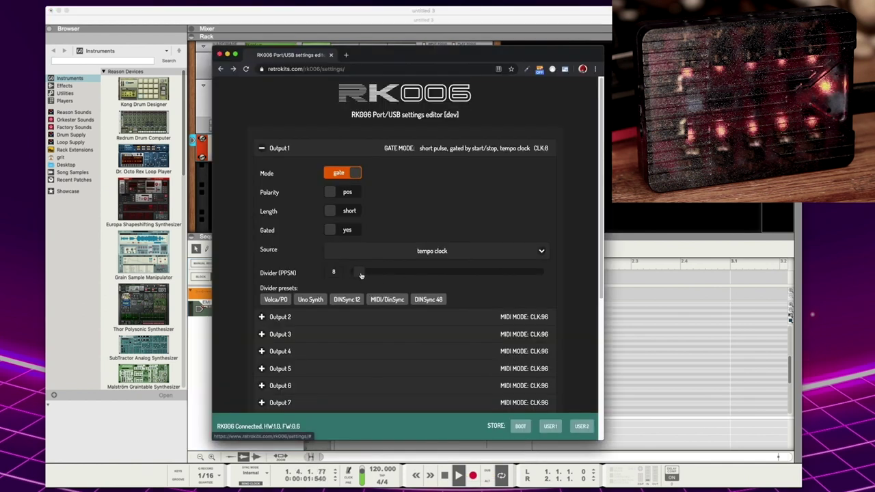
Try several Output 1 divider values, settle on 96 via the MIDI/DinSync preset, and return to Reason.
drag(361, 275, 364, 276)
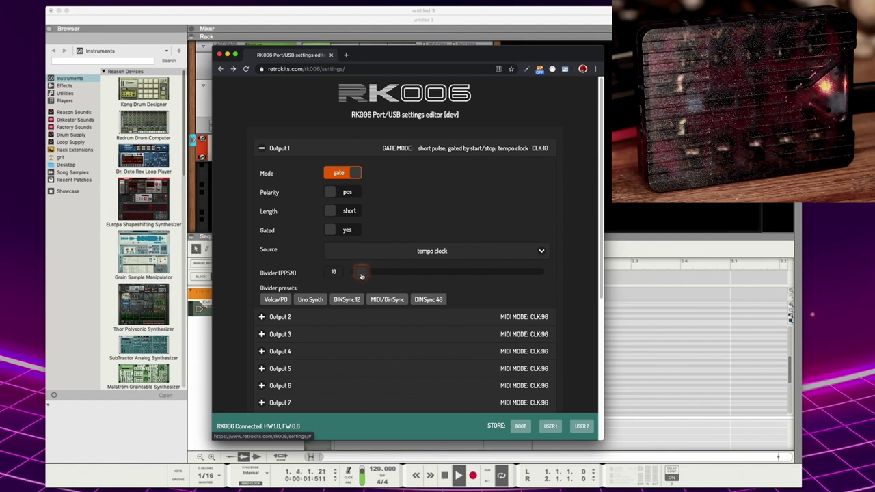
drag(364, 276, 356, 276)
right_click(354, 274)
click(354, 275)
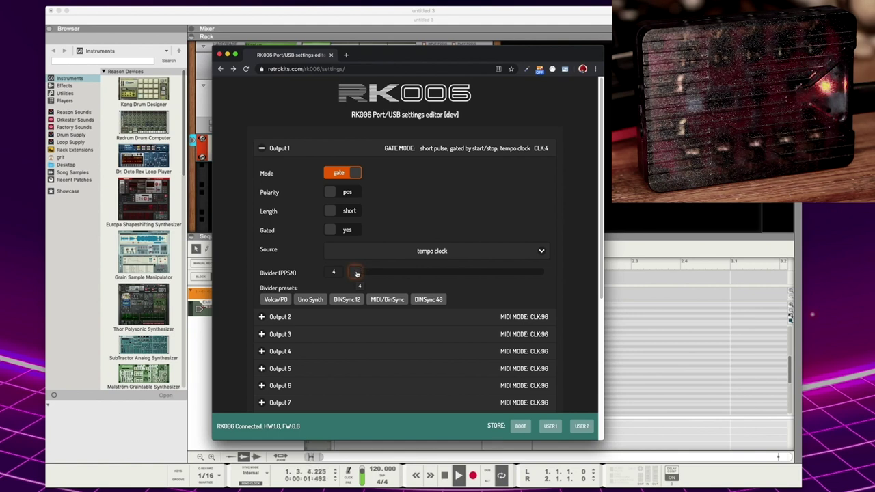
drag(356, 273, 439, 269)
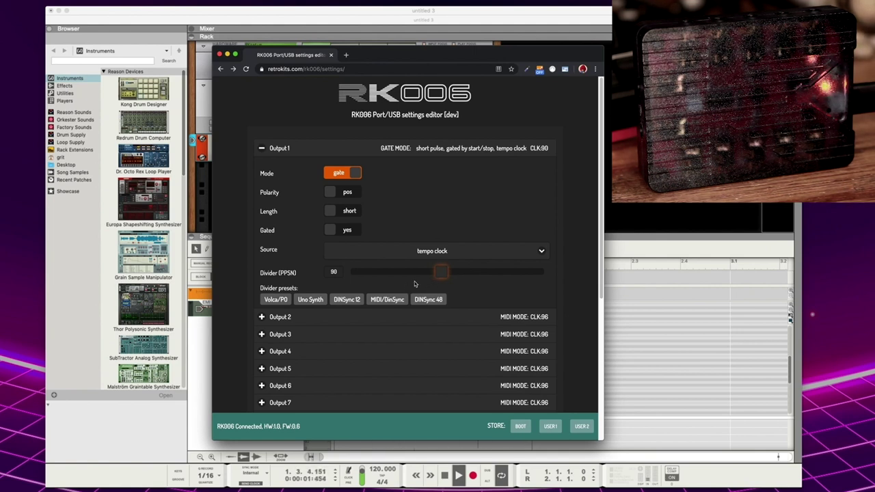
click(388, 300)
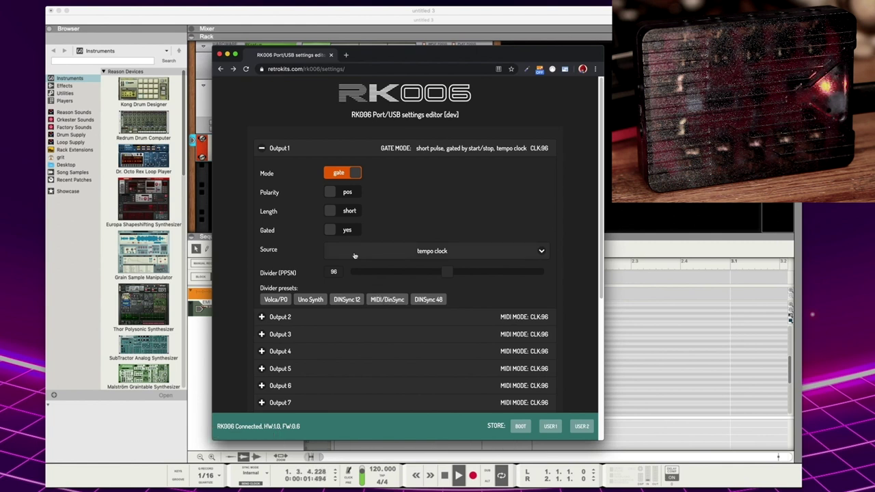
click(197, 403)
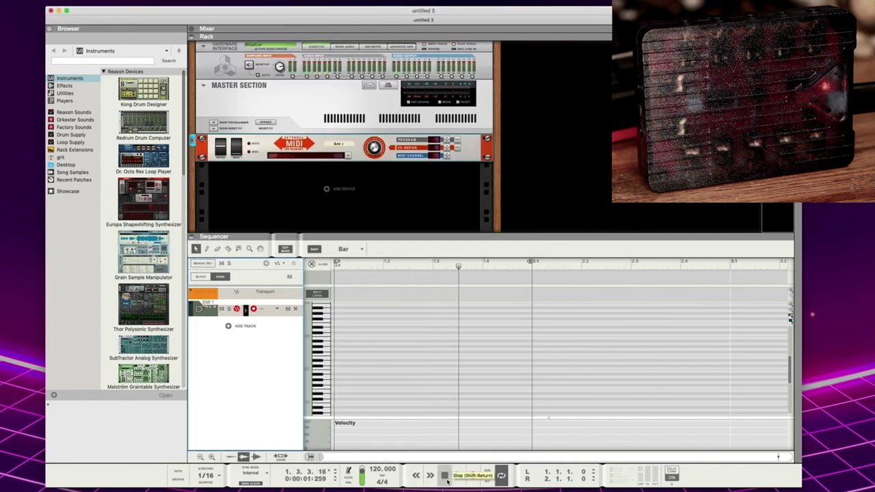
key(super+Tab)
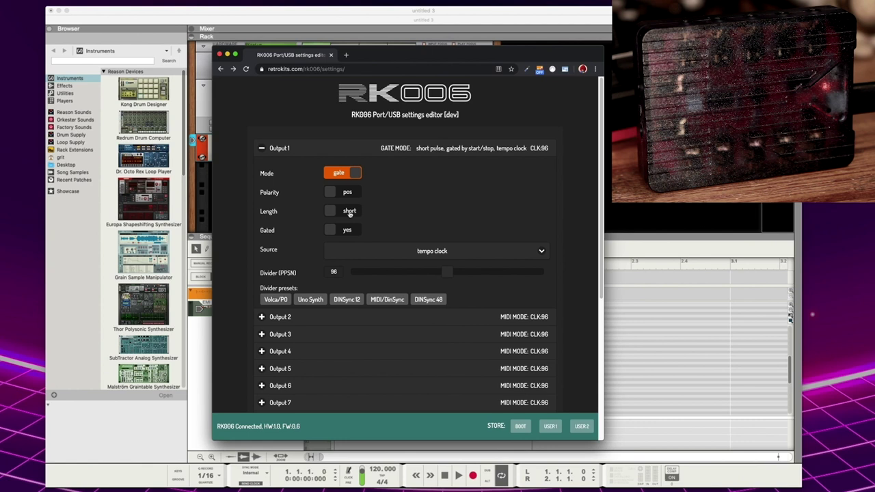
click(348, 195)
click(350, 195)
click(346, 213)
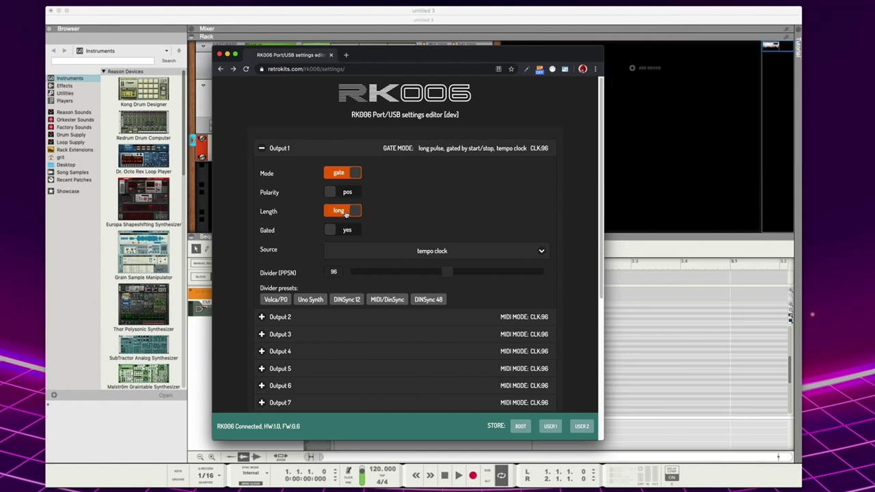
click(346, 213)
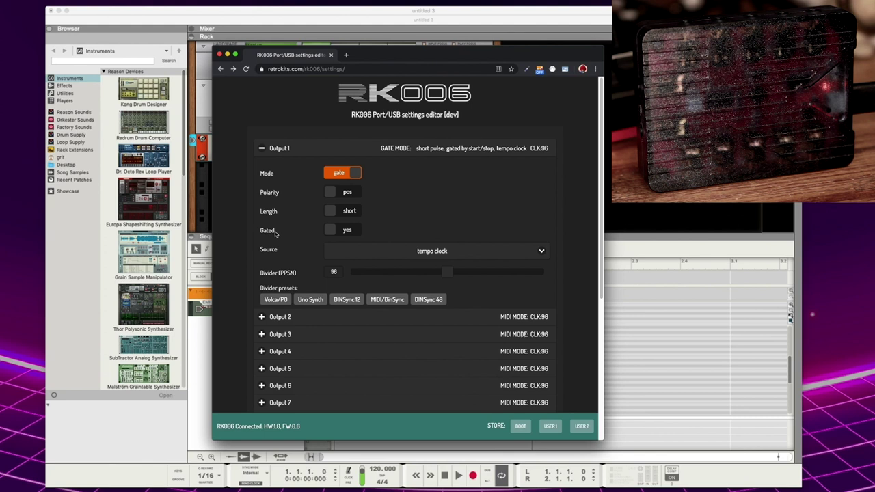
Play the Reason song briefly, then stop it back at the start.
click(198, 429)
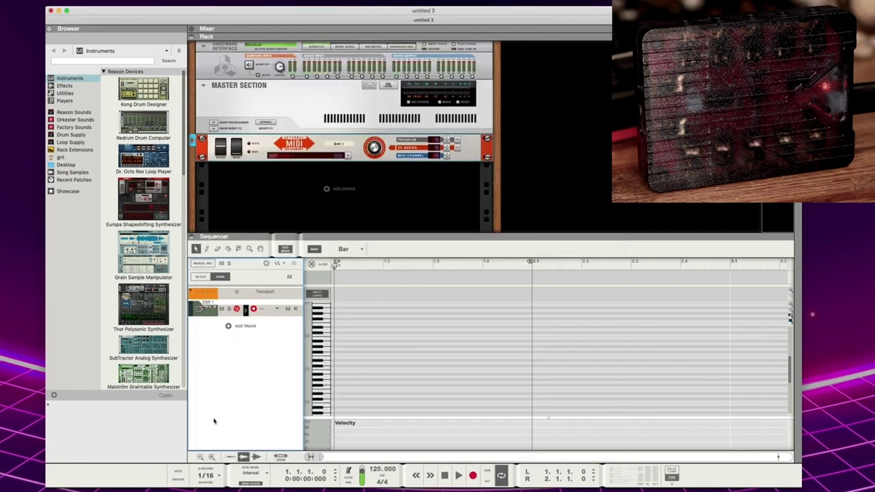
click(459, 475)
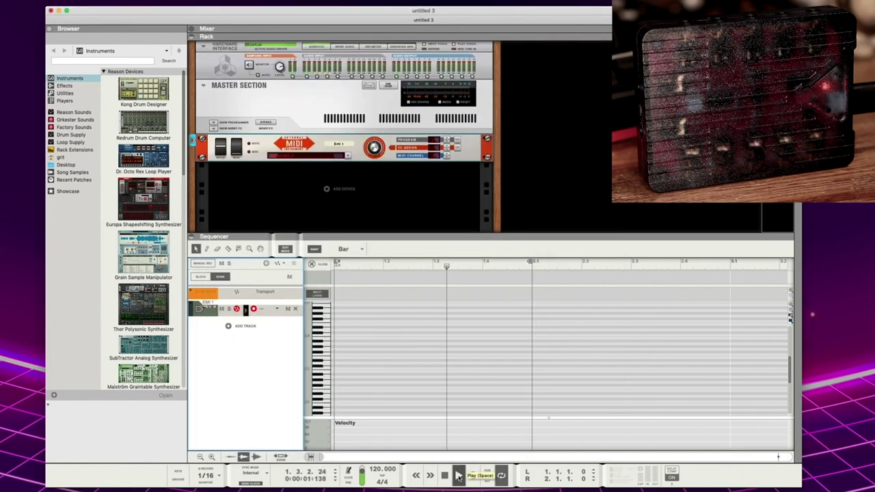
click(444, 475)
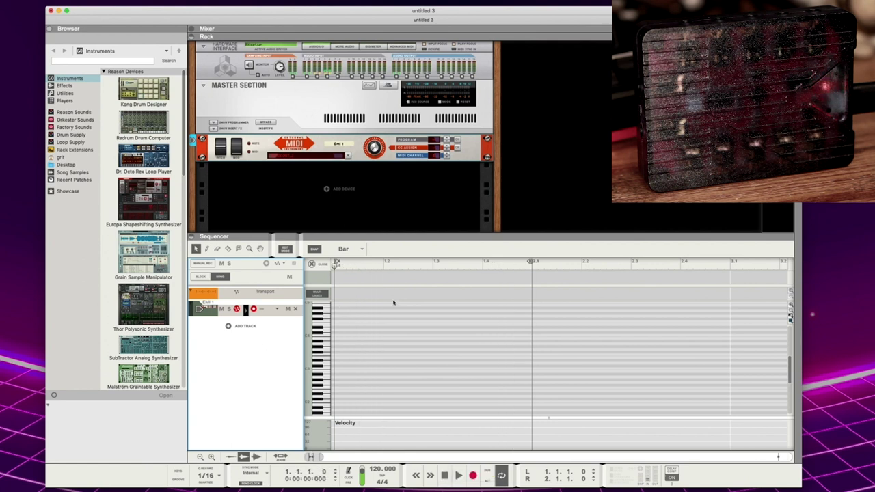
Set Output 1 Gated to no, and make Output 2 an ungated gate output with divider 156.
key(super+Tab)
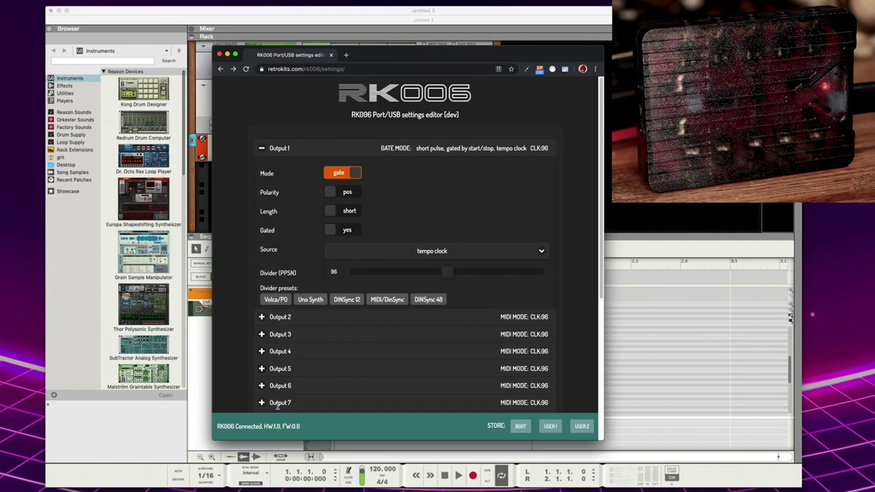
click(347, 231)
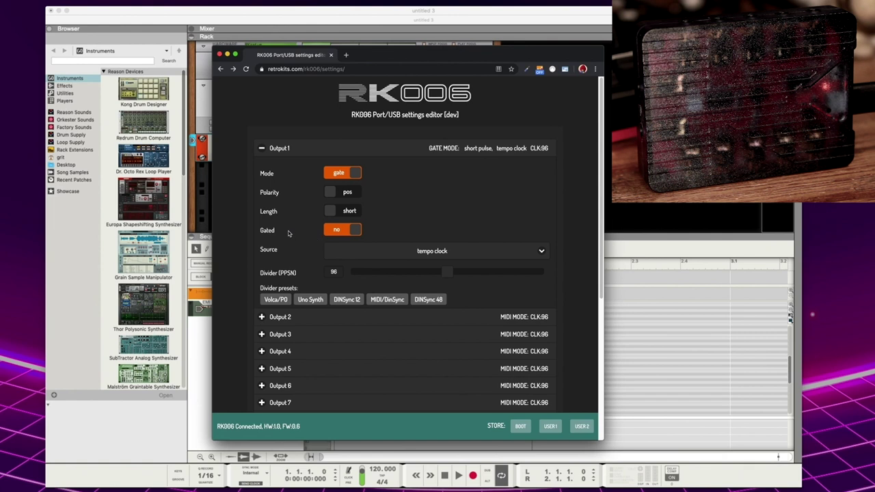
scroll(264, 290, down, 1)
click(261, 289)
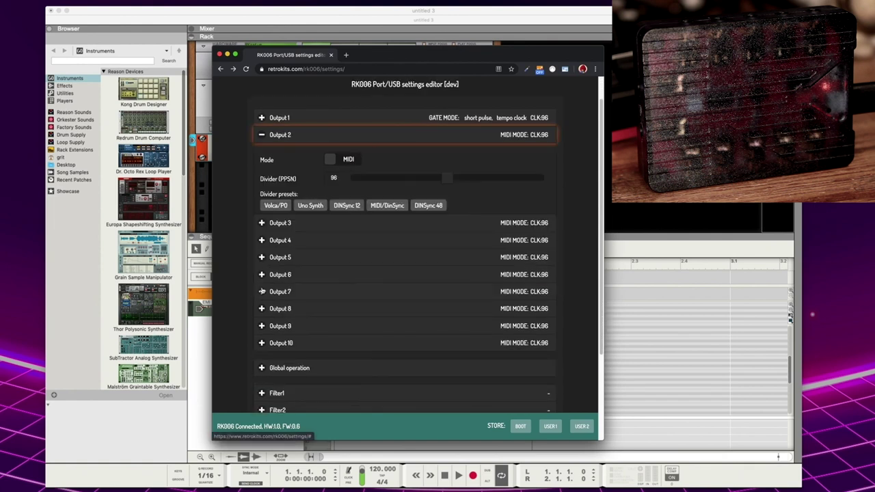
click(336, 158)
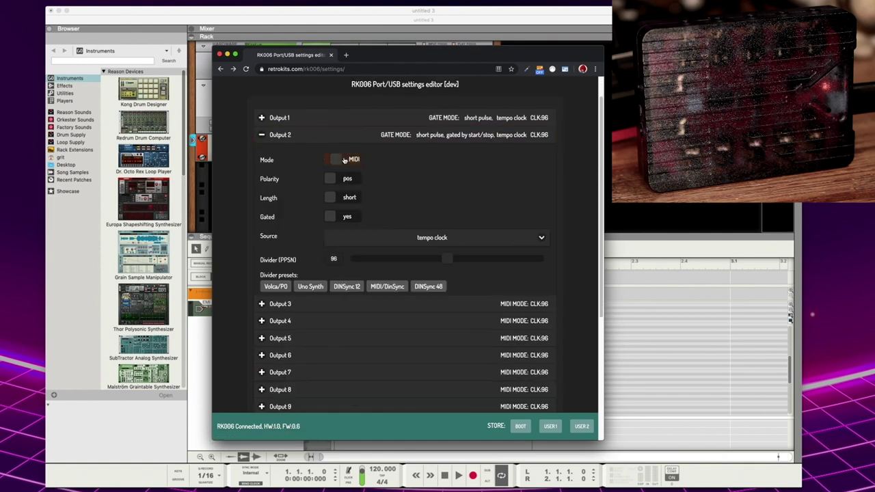
click(333, 217)
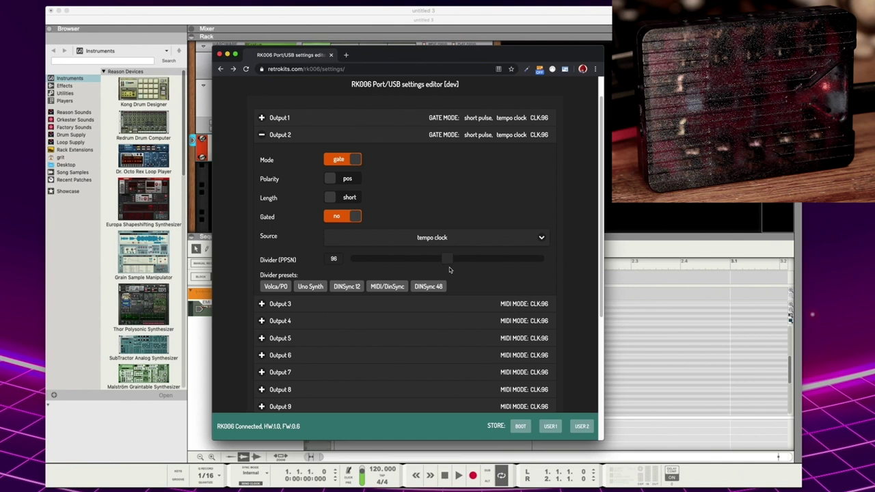
drag(447, 259, 481, 261)
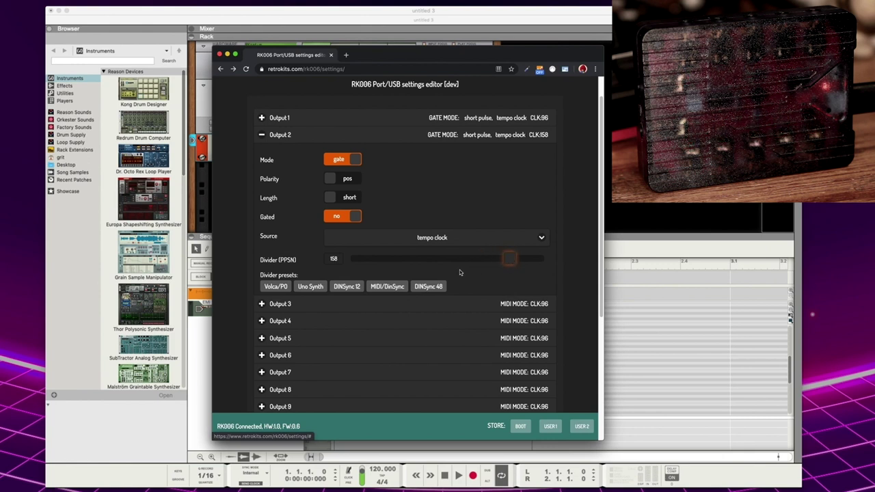
click(441, 287)
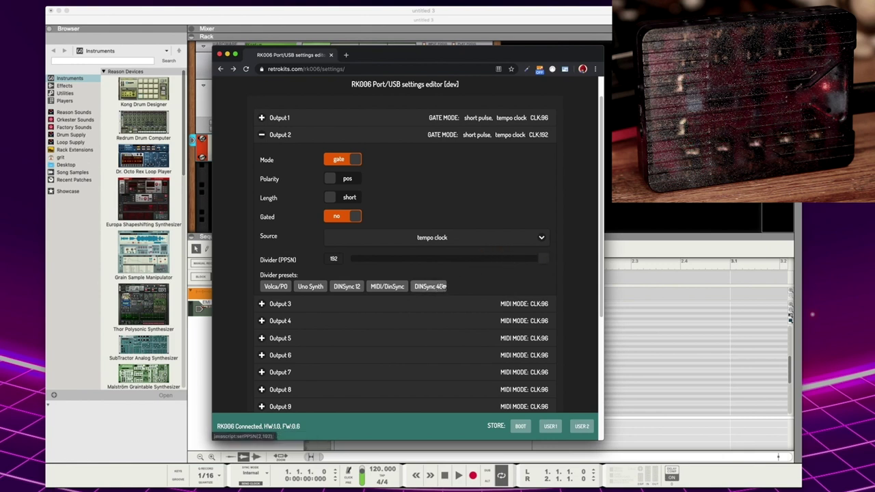
drag(540, 259, 502, 266)
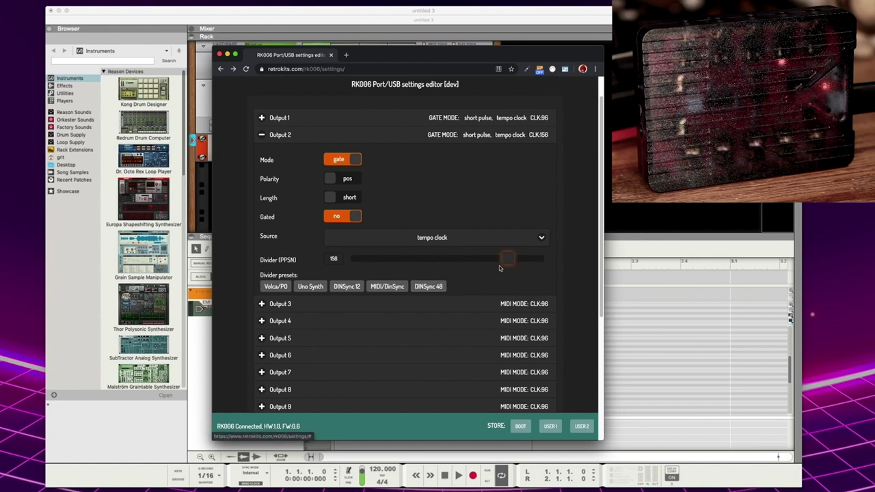
Set Output 3's clock divider to 74, leaving it in MIDI mode, and collapse it.
click(262, 304)
scroll(340, 274, down, 2)
click(342, 126)
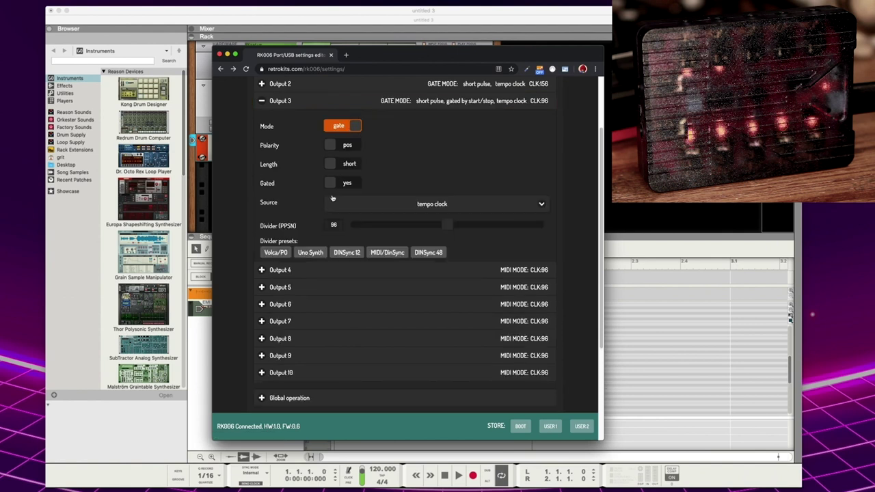
click(334, 183)
click(446, 225)
drag(447, 226, 425, 225)
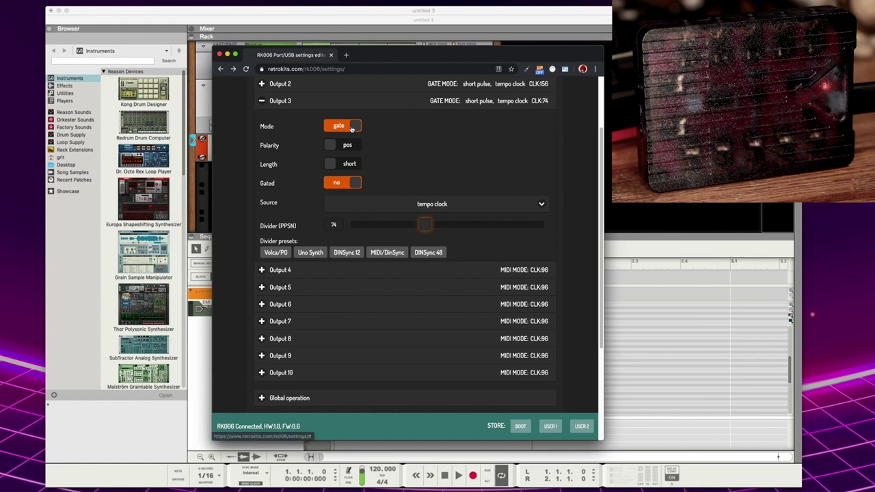
click(352, 129)
click(263, 101)
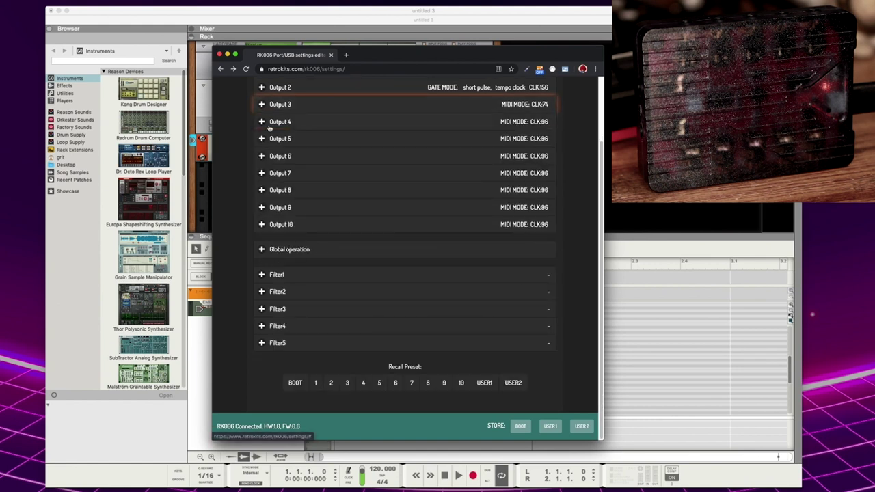
click(262, 102)
Switch Output 2 back to MIDI mode and collapse its settings.
scroll(262, 102, up, 3)
click(262, 165)
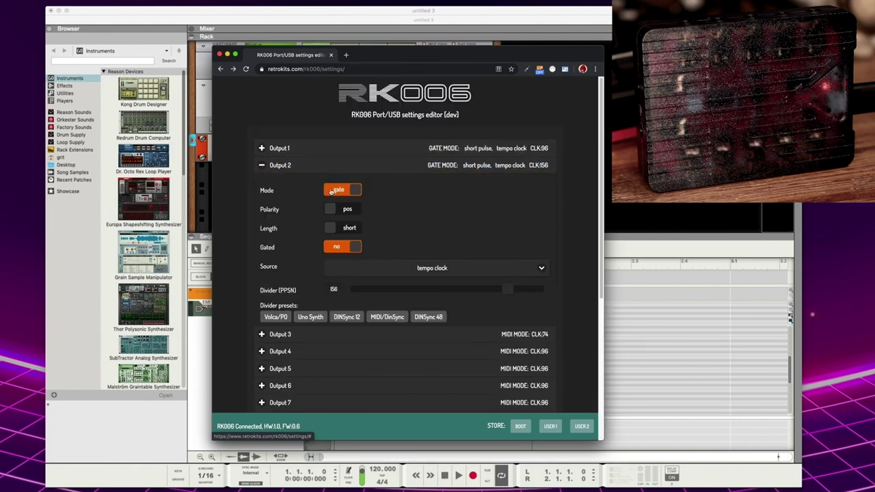
click(354, 189)
click(261, 166)
click(264, 149)
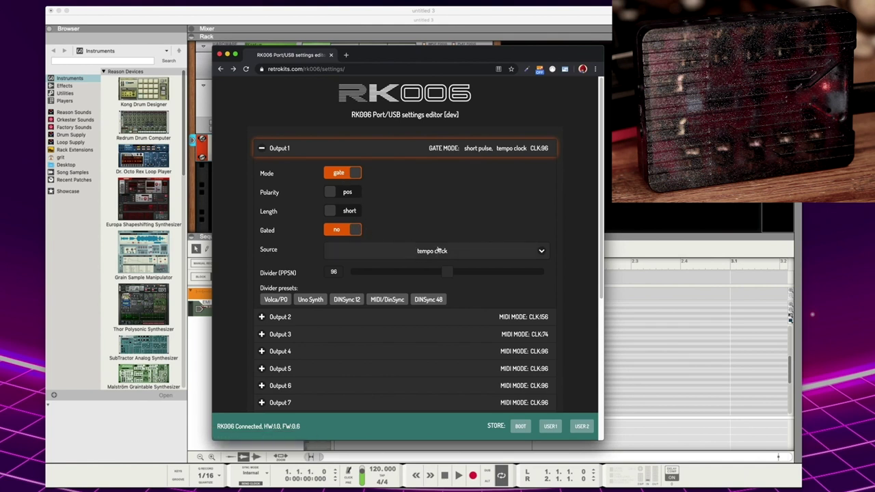
Make RK006 Output 1 gate on all incoming notes, then return to Reason.
click(435, 252)
click(406, 264)
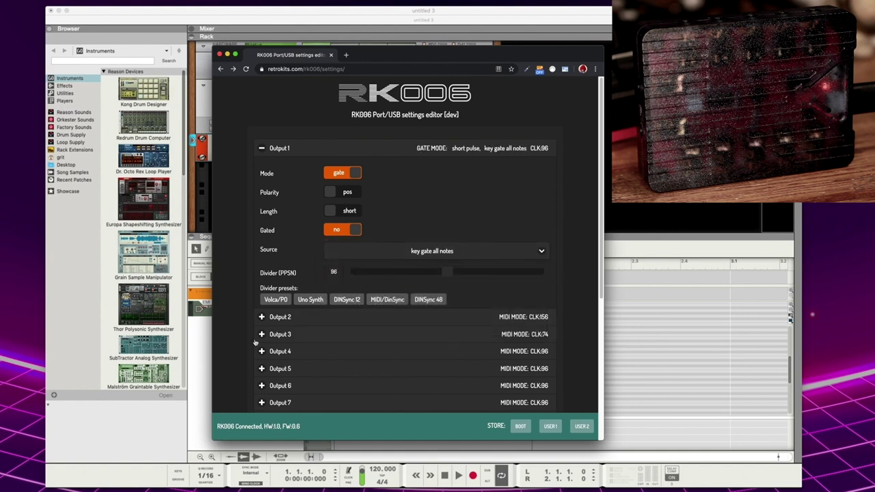
click(196, 358)
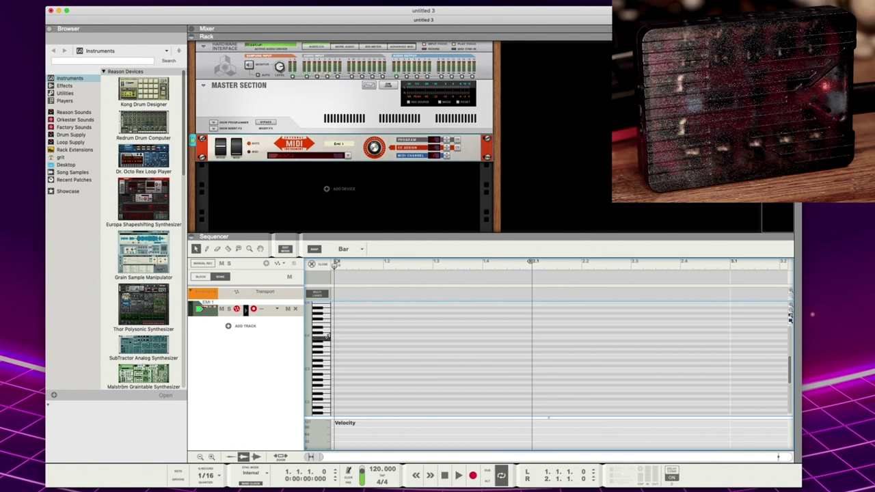
Create a one-bar EMI 1 clip, snap to 1/16, and draw four C3 notes.
double_click(335, 370)
key(s)
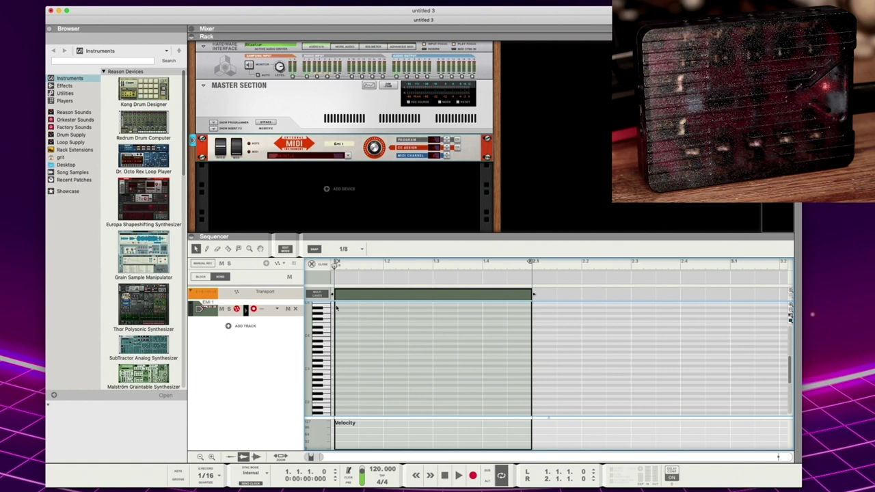
click(335, 253)
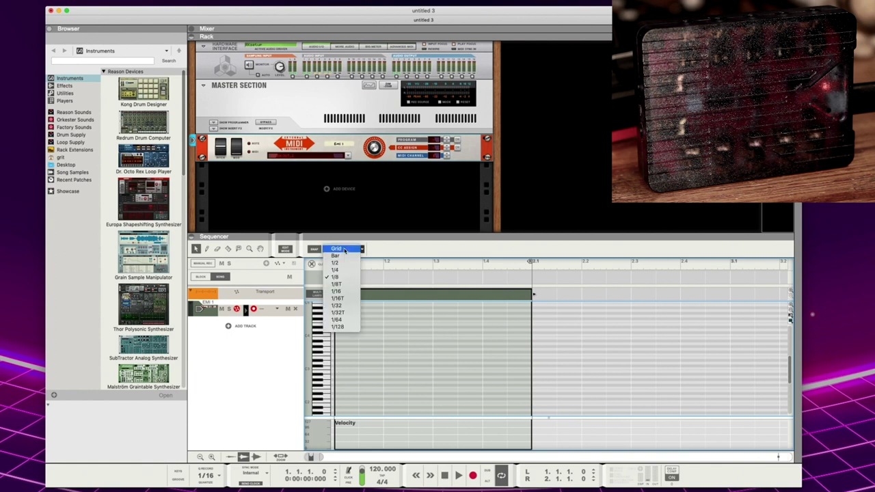
click(337, 291)
click(337, 370)
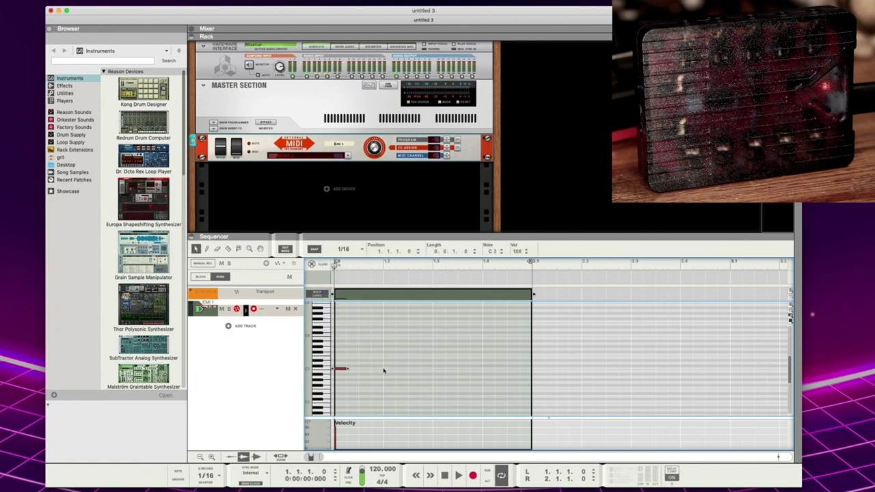
click(384, 370)
click(439, 370)
click(487, 369)
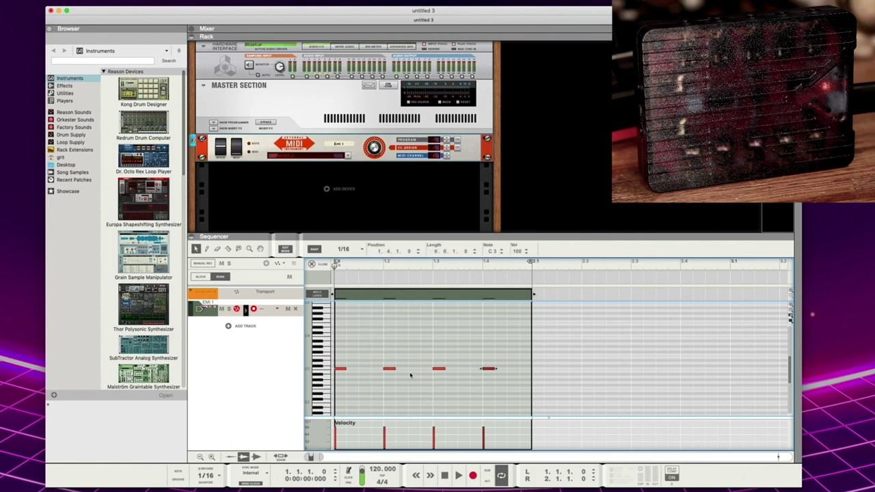
Play the loop, add and shift C3 notes, shorten all to blips, then stop.
key(space)
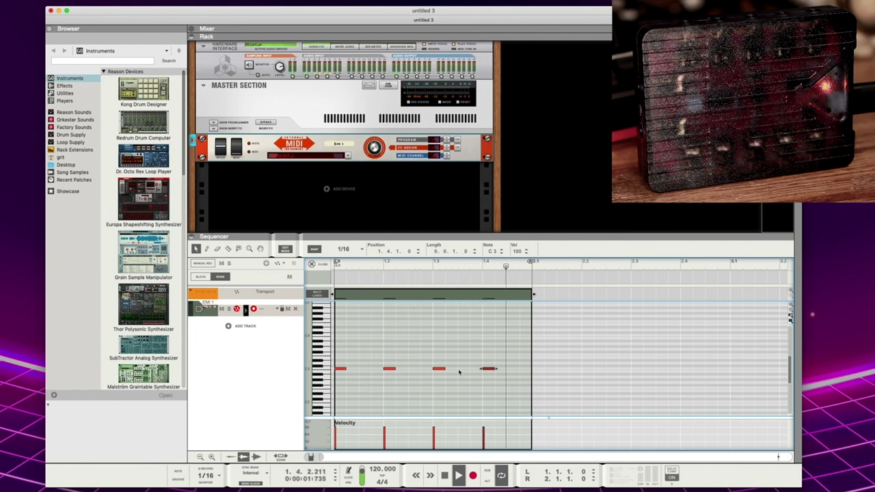
click(363, 371)
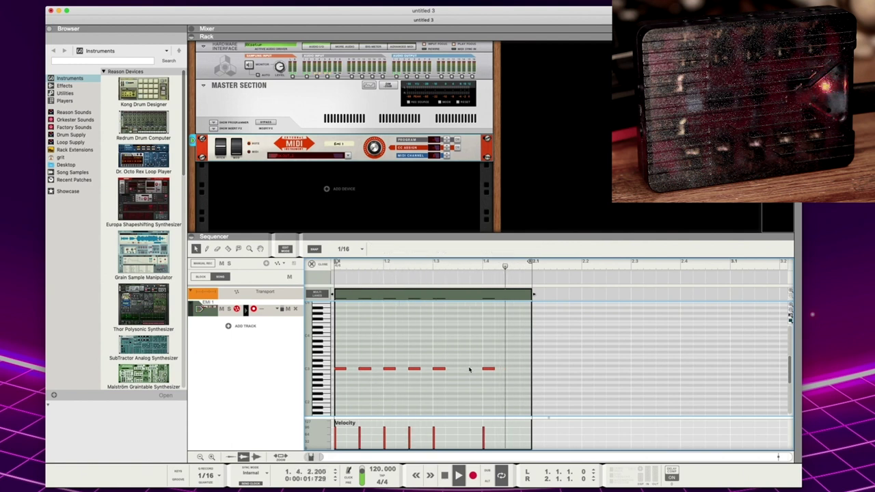
click(514, 370)
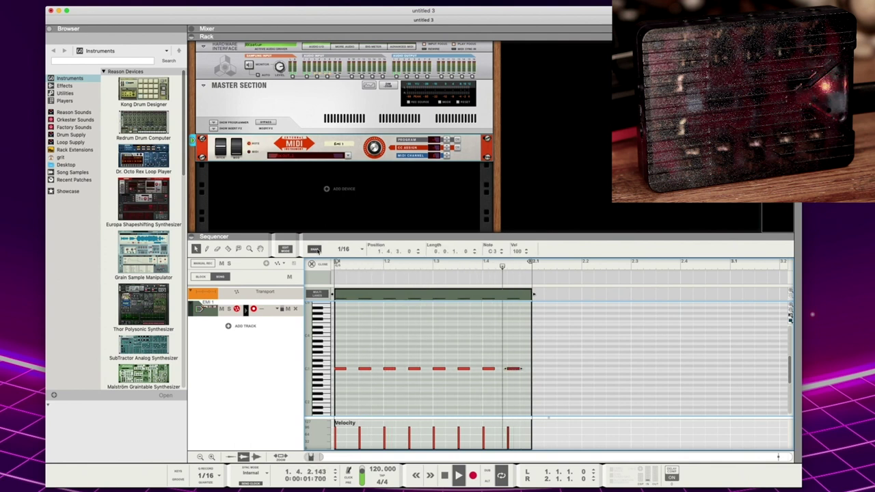
drag(366, 370, 516, 369)
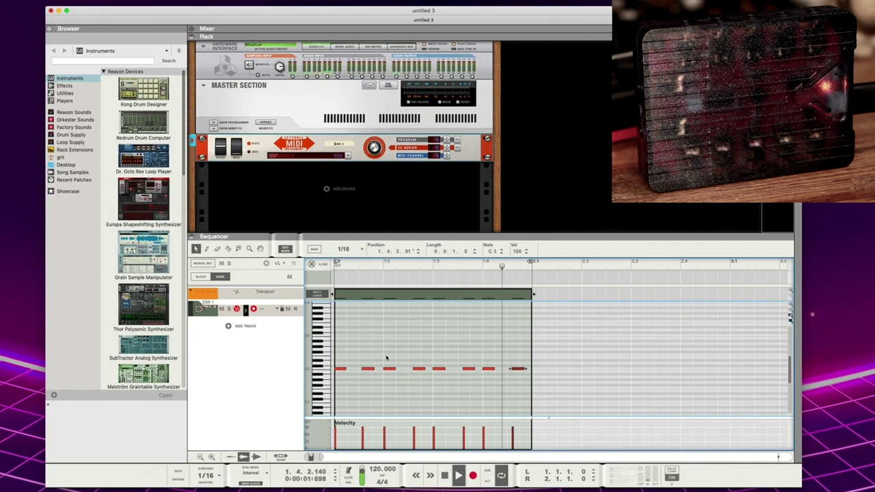
drag(528, 345, 334, 398)
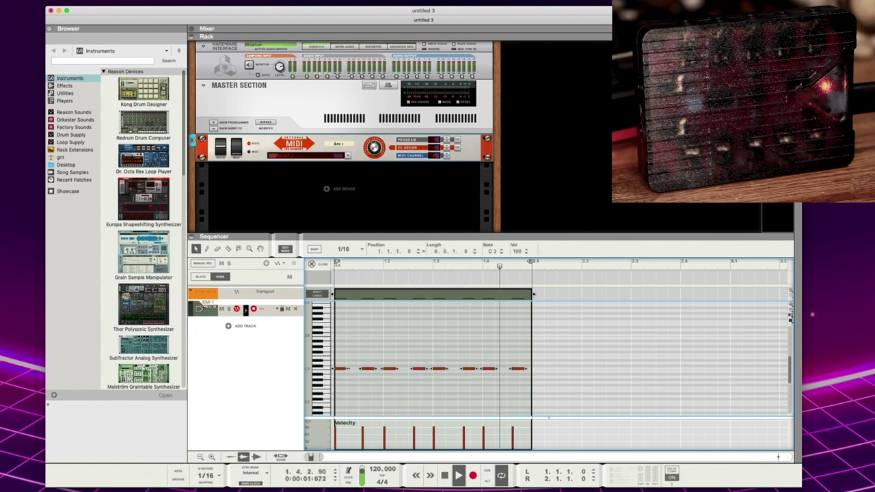
drag(348, 368, 339, 369)
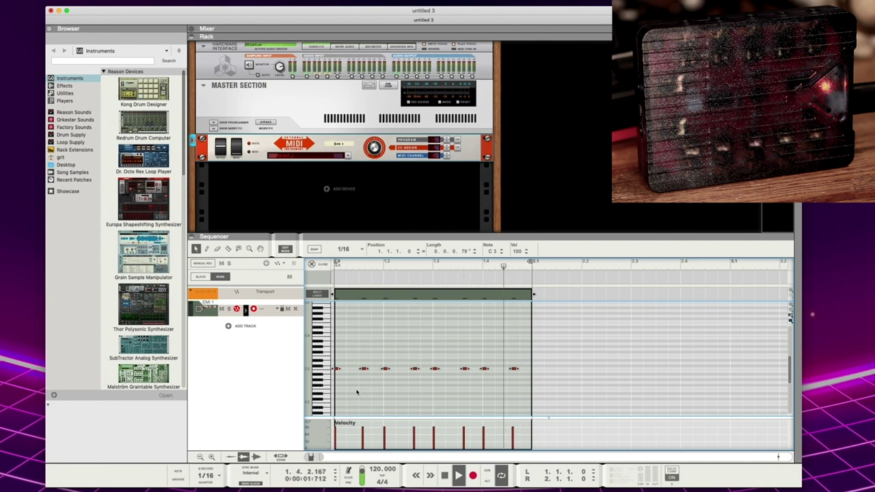
click(357, 393)
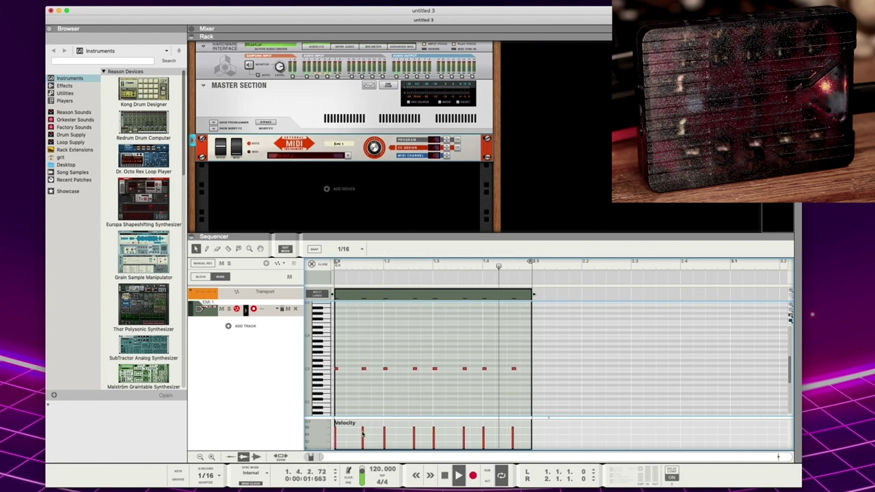
click(443, 481)
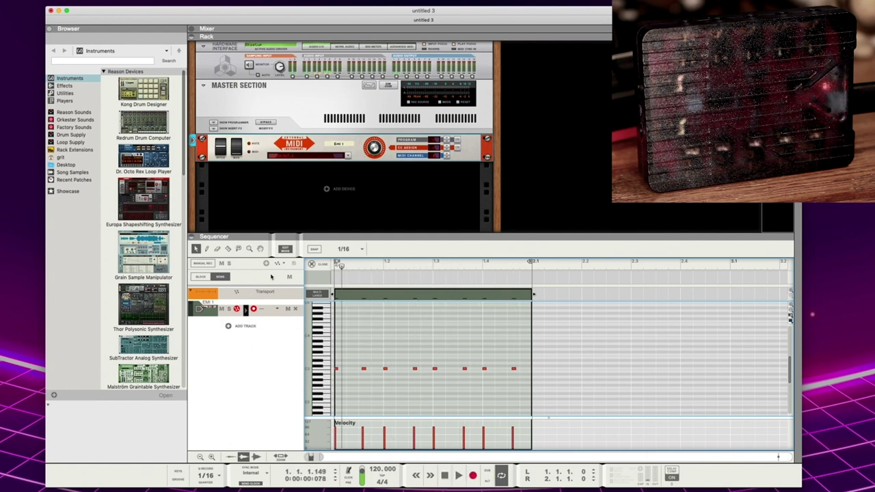
Create External MIDI Instrument EMI 2 from the rack menu and assign its MIDI output port.
right_click(325, 189)
mouse_move(348, 246)
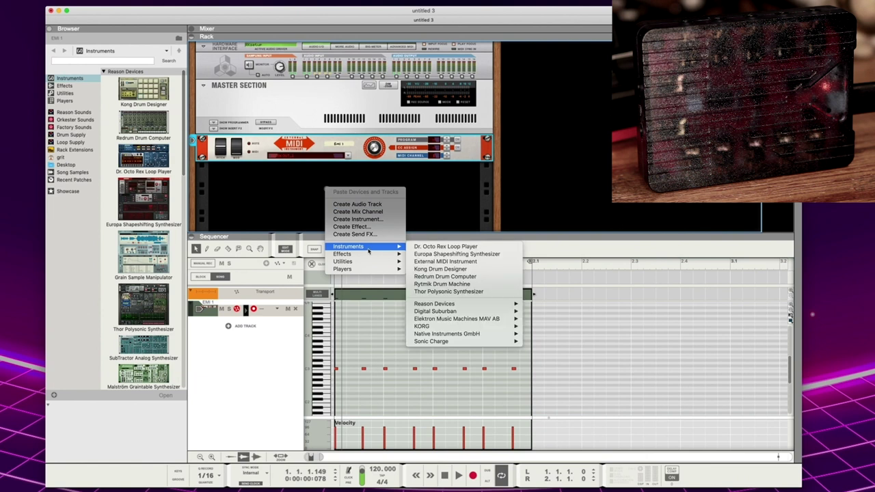
mouse_move(434, 304)
click(580, 455)
click(309, 181)
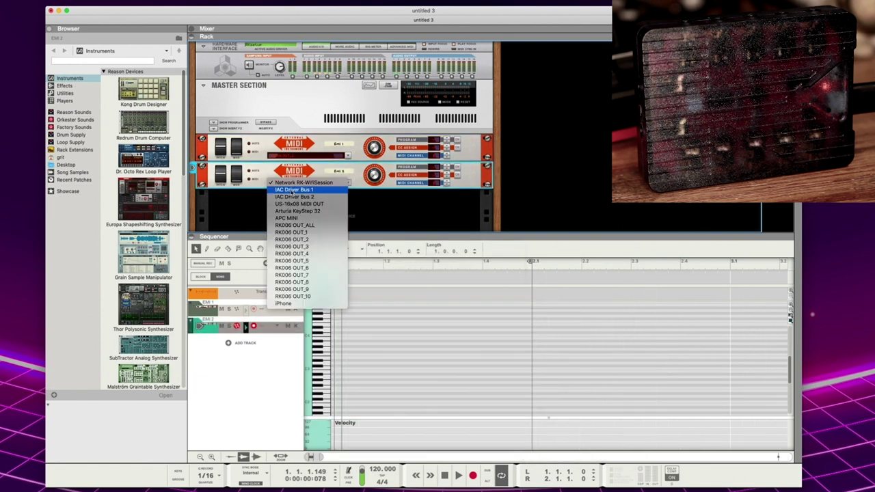
click(298, 219)
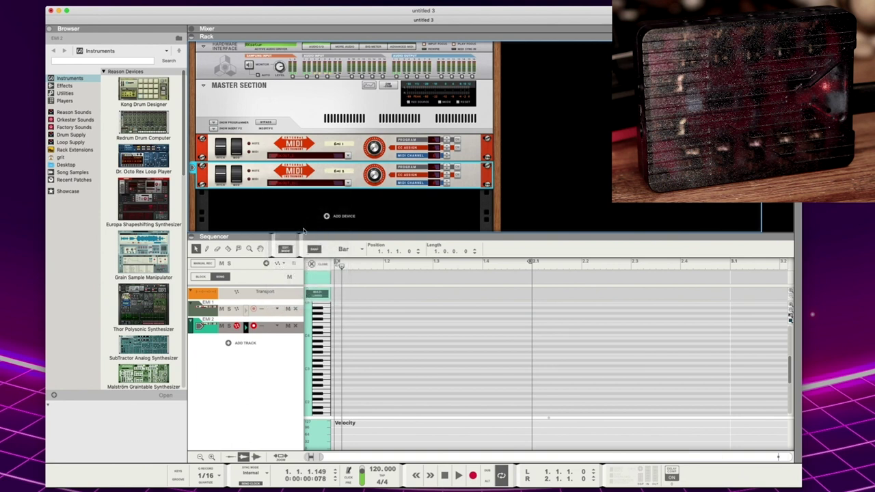
click(326, 349)
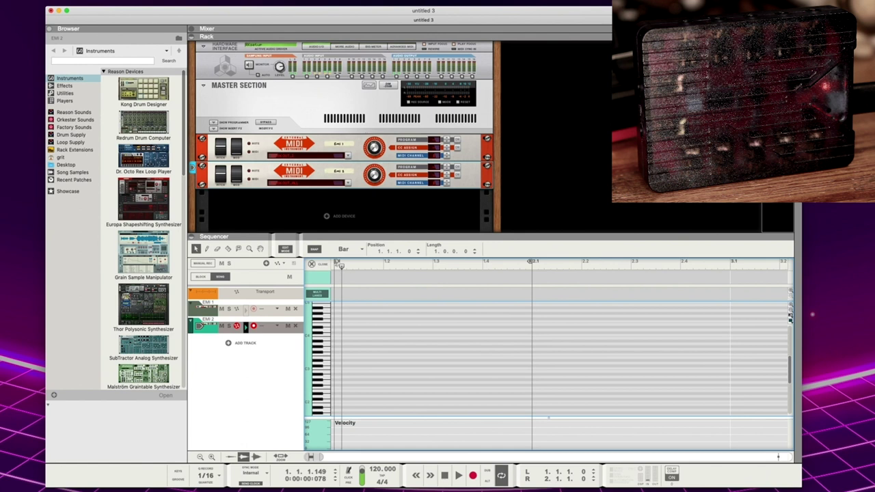
Bring the RK006 settings page forward and expand the Filter1 section.
key(super+Tab)
scroll(312, 328, down, 5)
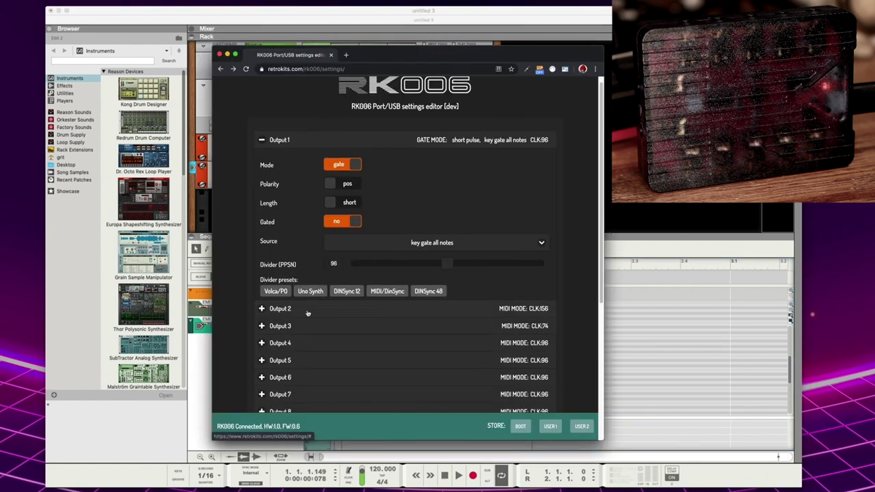
scroll(307, 311, down, 3)
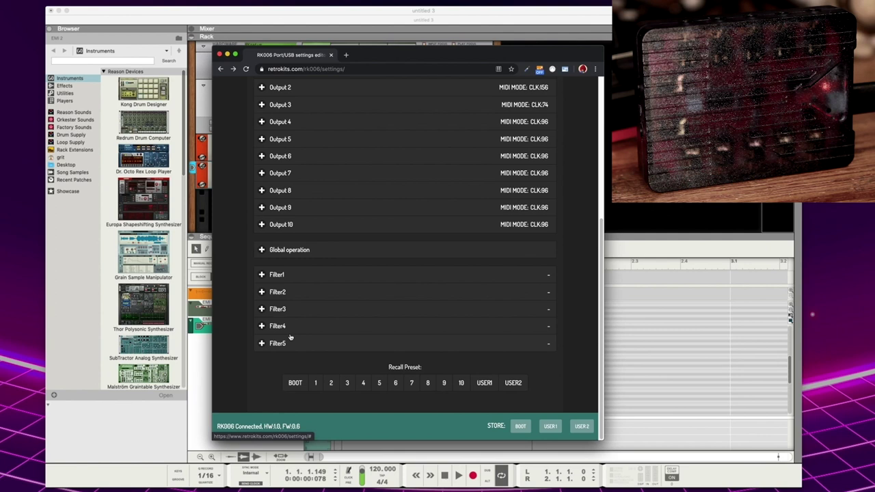
click(277, 276)
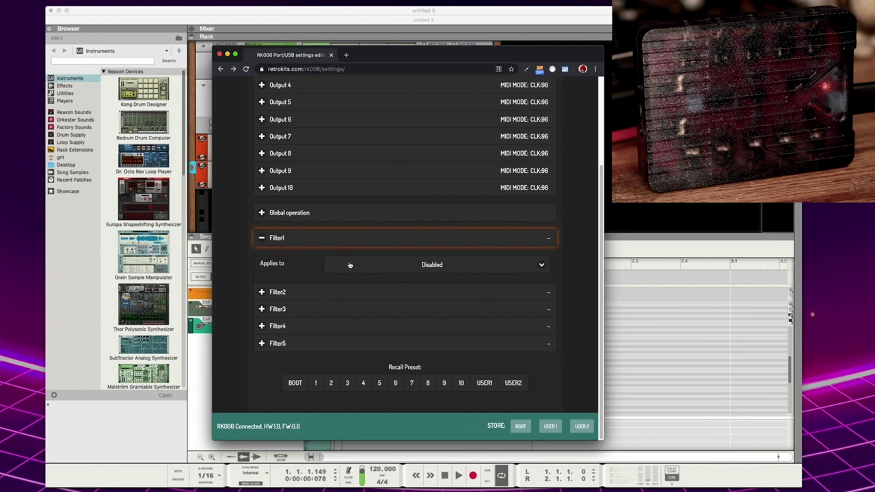
Set Filter1 to TRS port, direction Out from RK006, matching port 1.
click(372, 268)
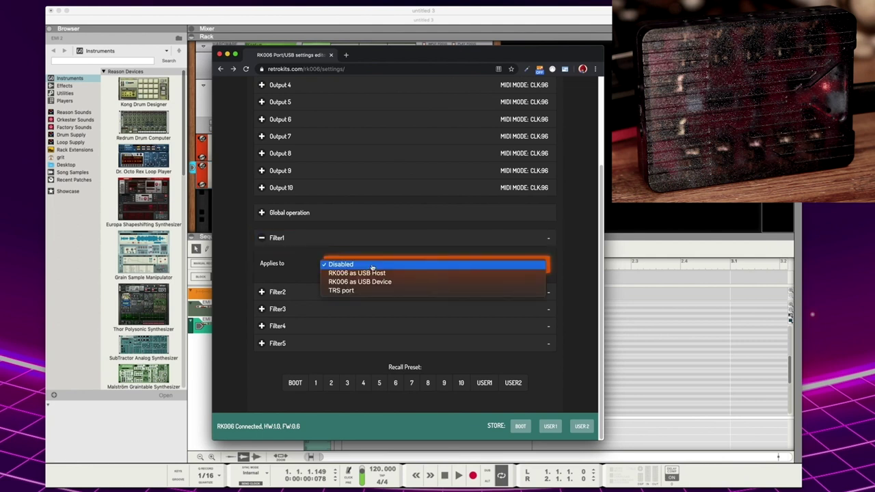
click(357, 291)
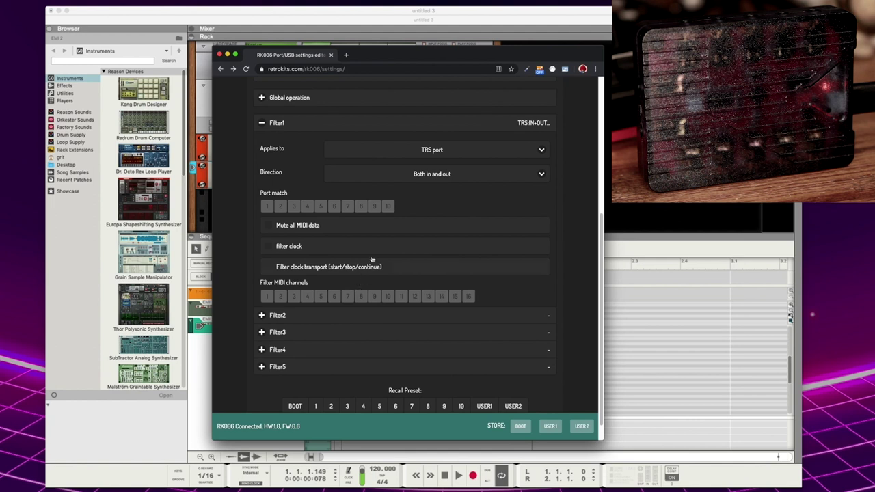
click(413, 176)
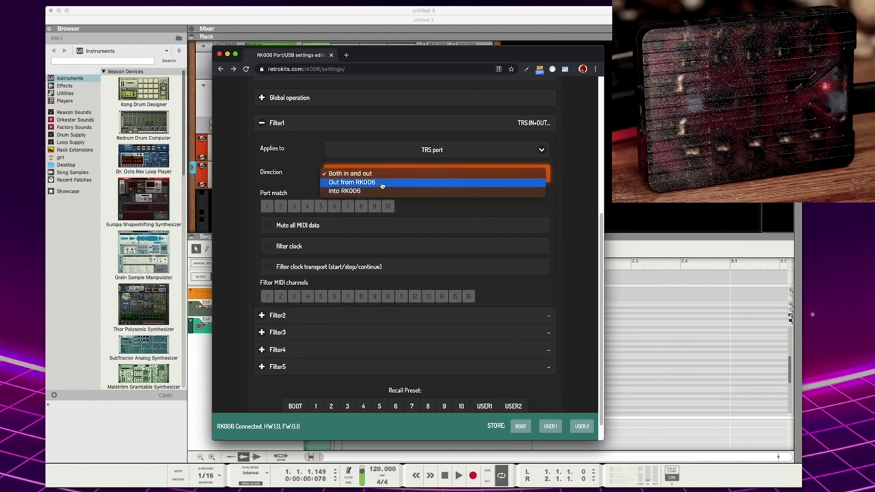
click(381, 183)
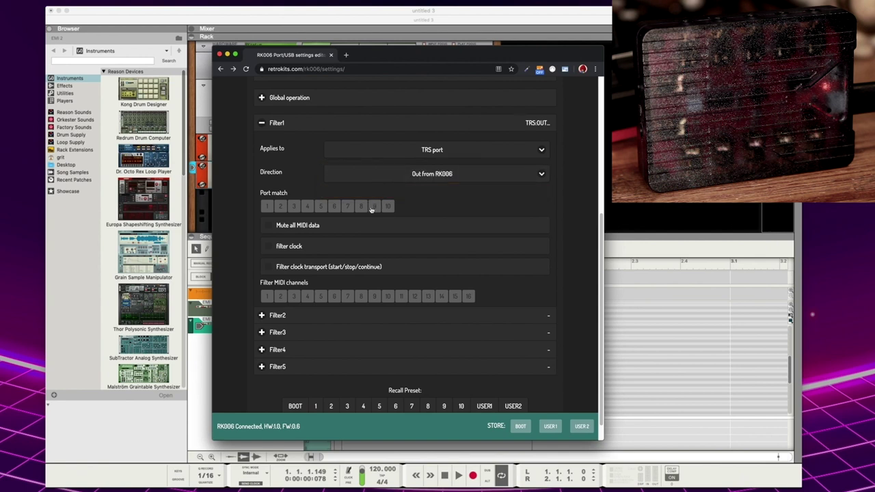
click(267, 207)
Enable Filter1's MIDI channel buttons 1 through 16.
click(267, 296)
click(294, 296)
click(307, 296)
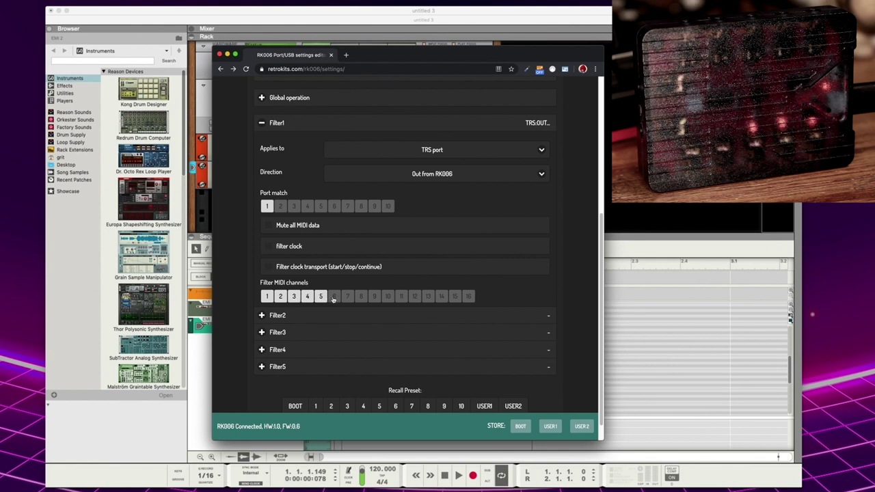
click(334, 296)
click(361, 296)
click(387, 296)
click(414, 296)
click(428, 296)
click(455, 296)
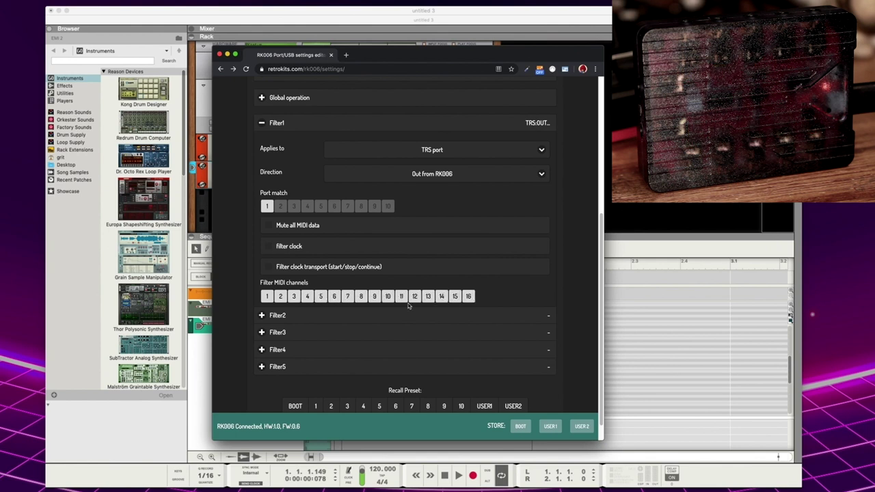
In Reason, arm the EMI 1 track and set its MIDI output to RK006_OUT_ALL.
click(199, 360)
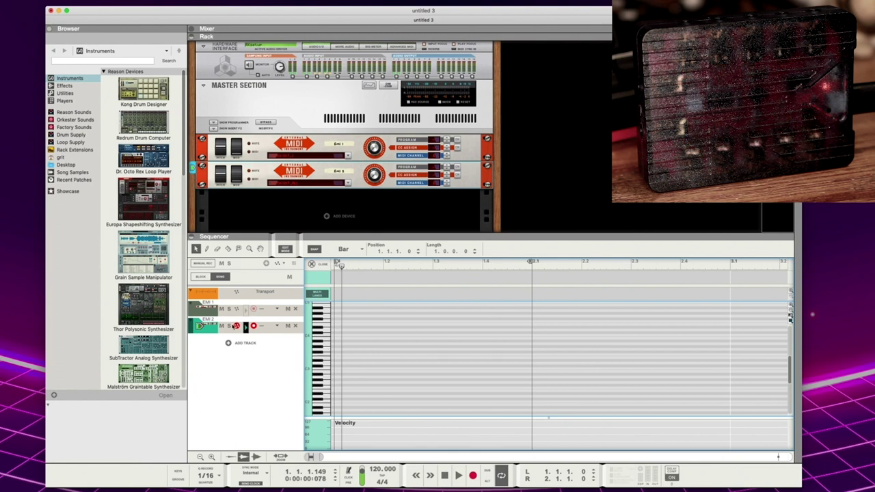
click(202, 310)
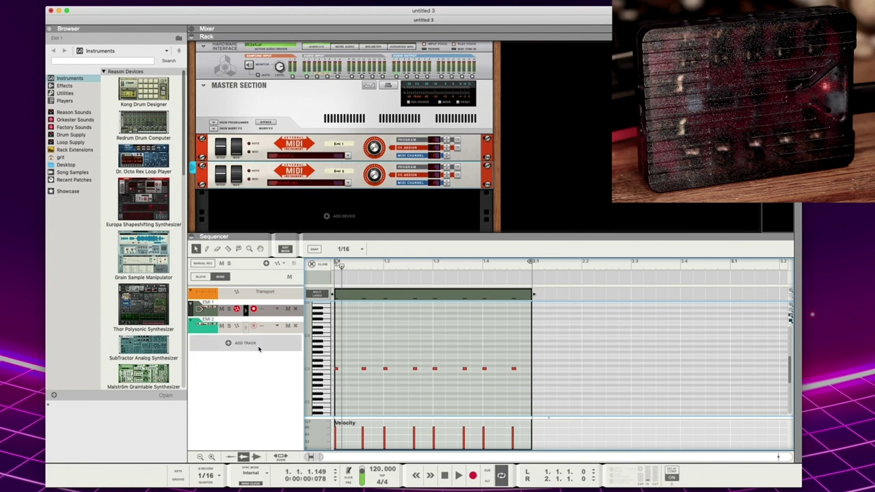
click(288, 156)
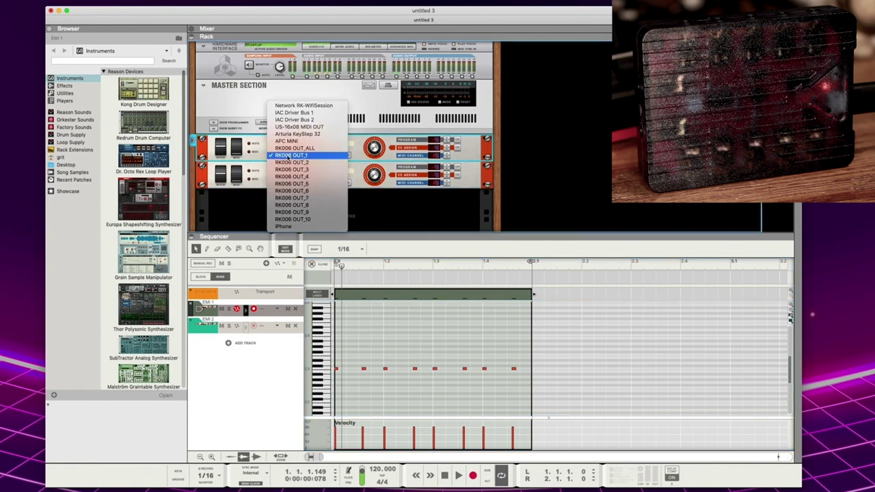
click(289, 151)
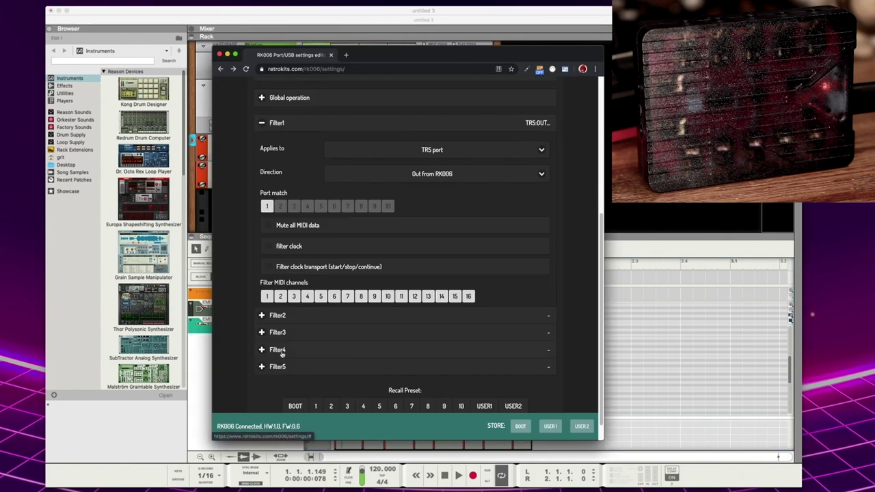
Collapse Filter1 and set Filter2 to TRS port, direction Out from RK006.
click(261, 125)
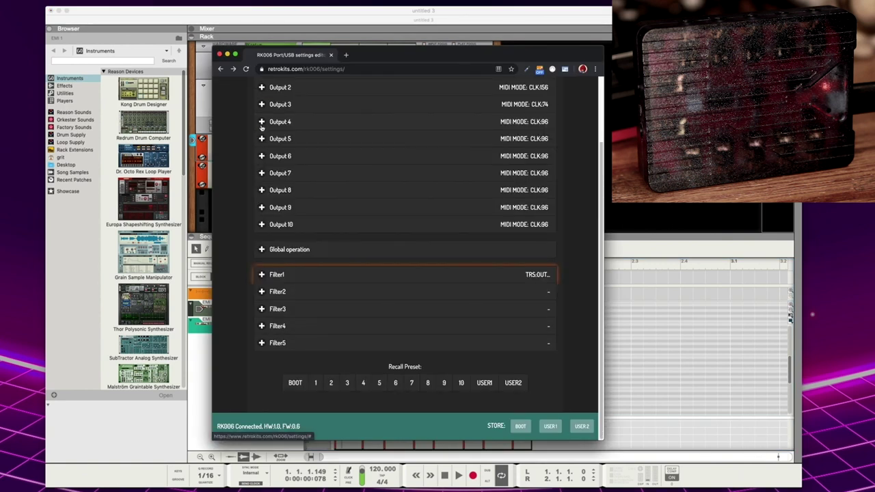
click(262, 292)
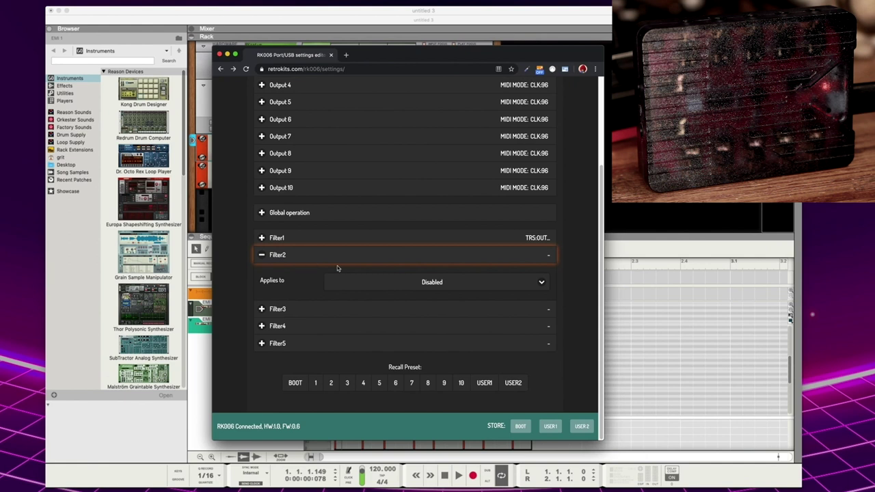
click(400, 287)
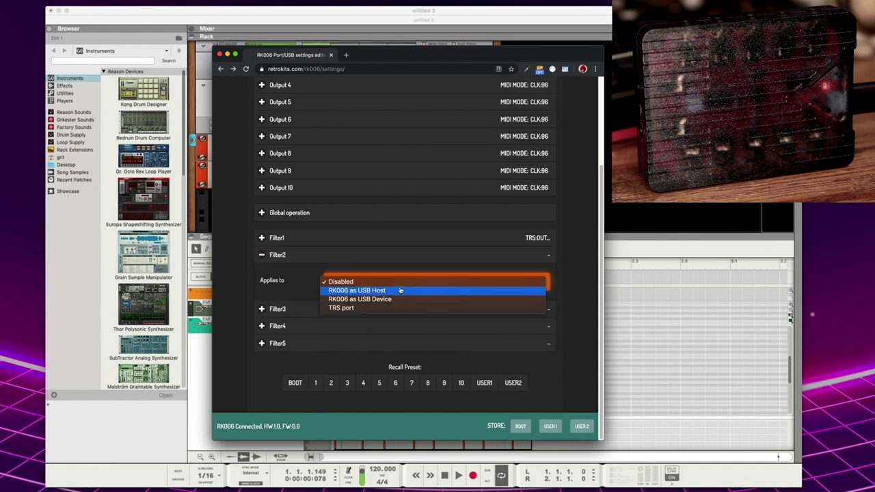
click(367, 308)
click(418, 192)
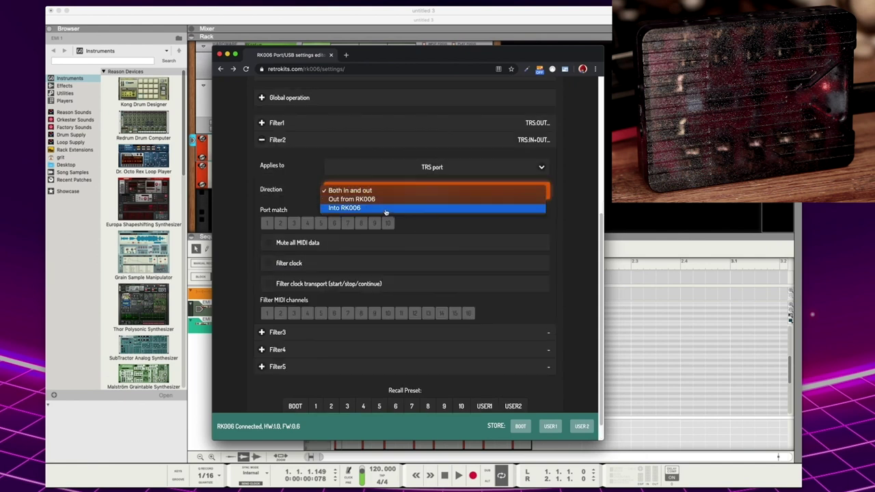
click(385, 200)
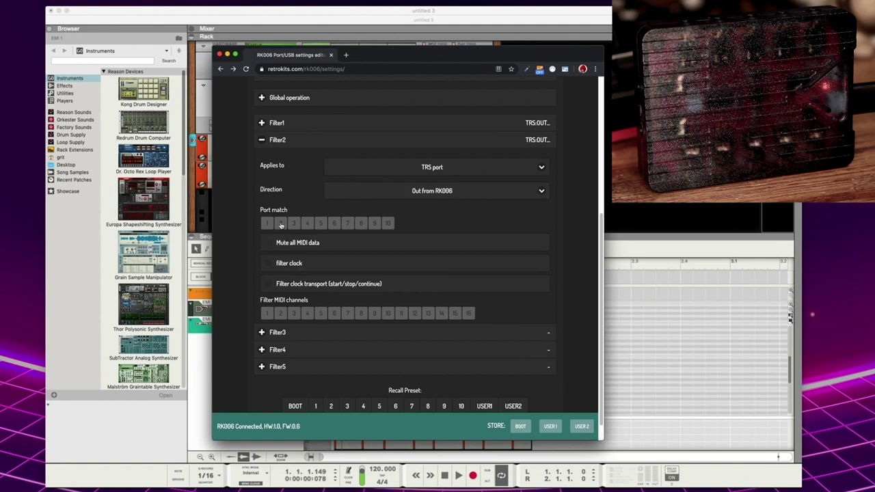
Enable Filter2 port match for ports 2 through 10.
click(281, 223)
click(294, 223)
click(306, 224)
click(321, 224)
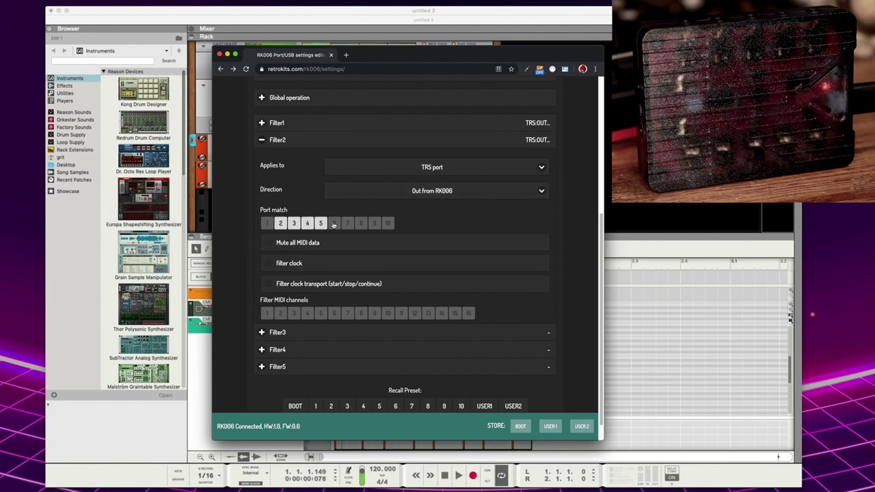
click(334, 224)
click(373, 223)
click(387, 223)
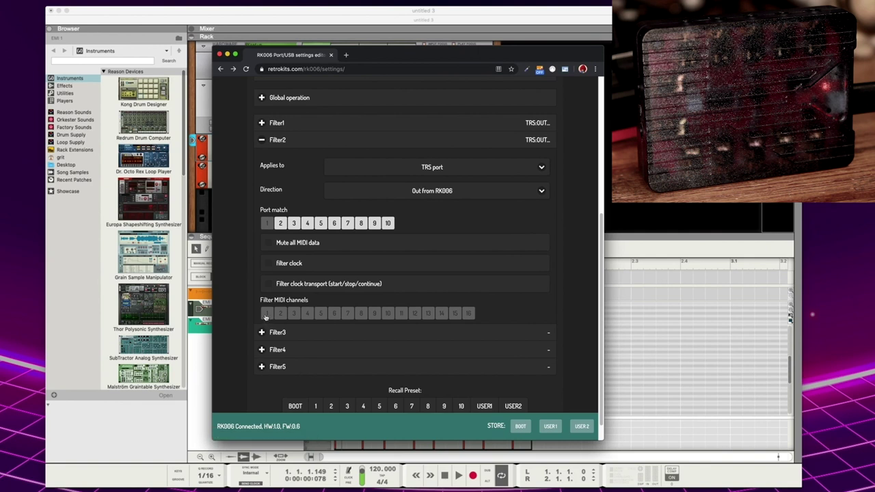
click(271, 315)
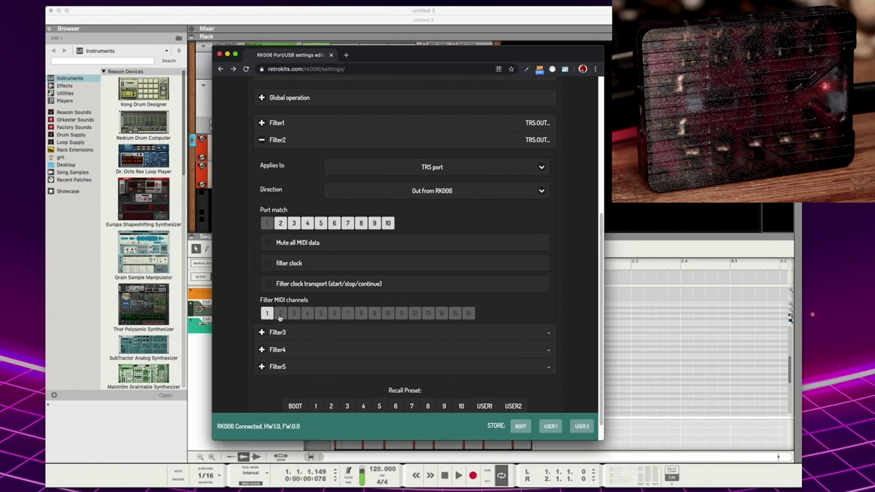
Filter channel 10 in Filter2, pass channel 10 in Filter1, then arm EMI 2.
click(388, 316)
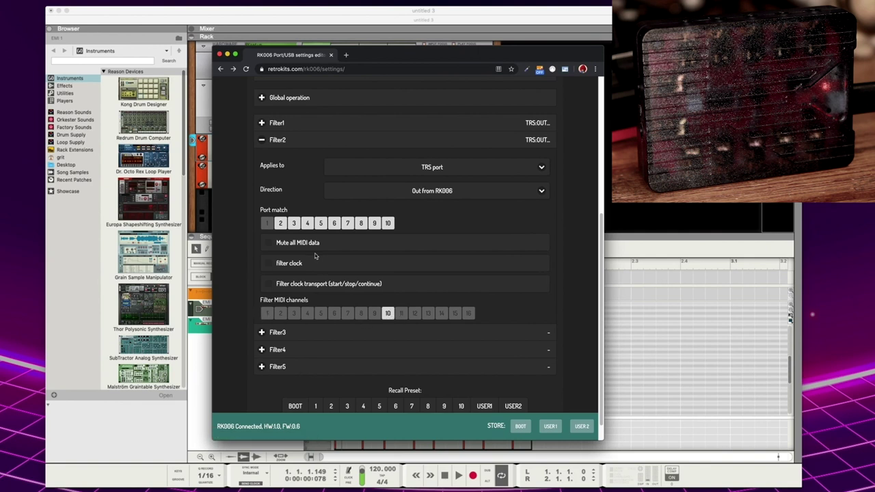
click(263, 124)
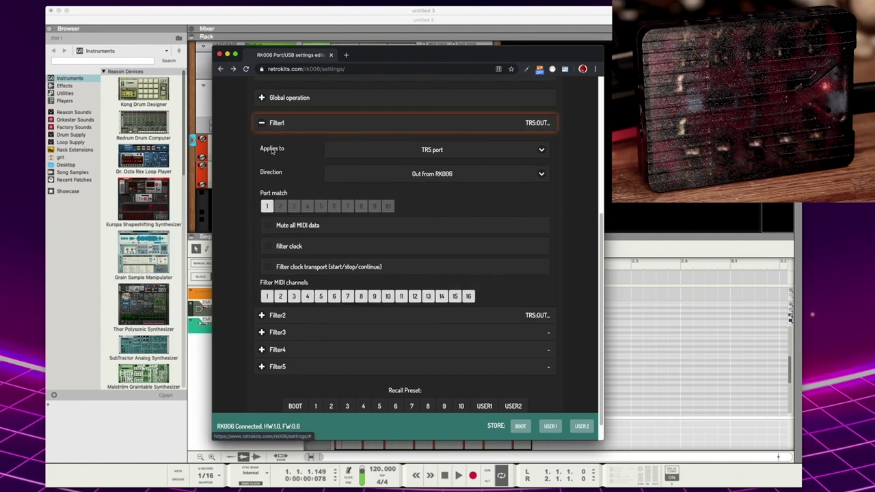
click(389, 297)
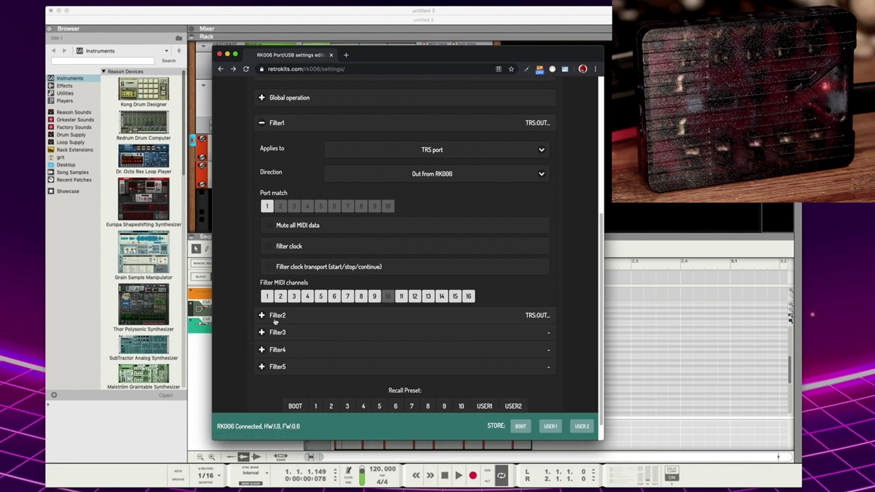
click(200, 362)
click(202, 331)
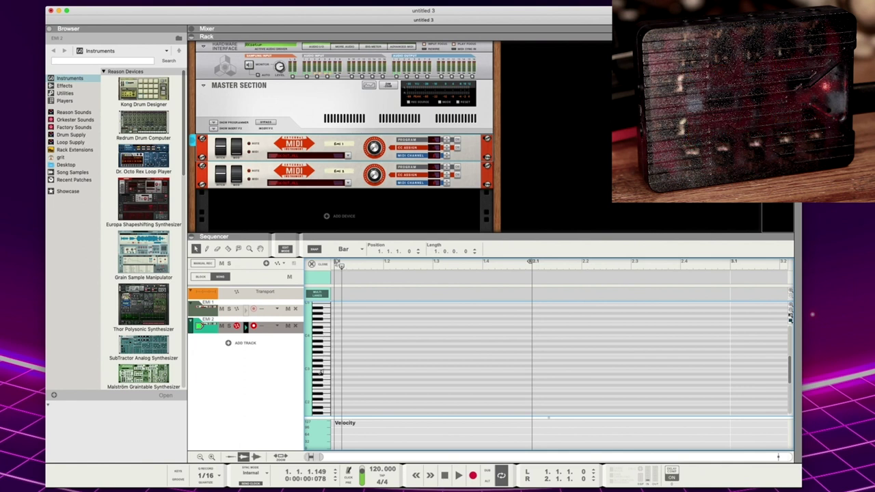
Arm the EMI 1 track with a 1/16 grid, then bring back the RK006 settings page.
click(204, 151)
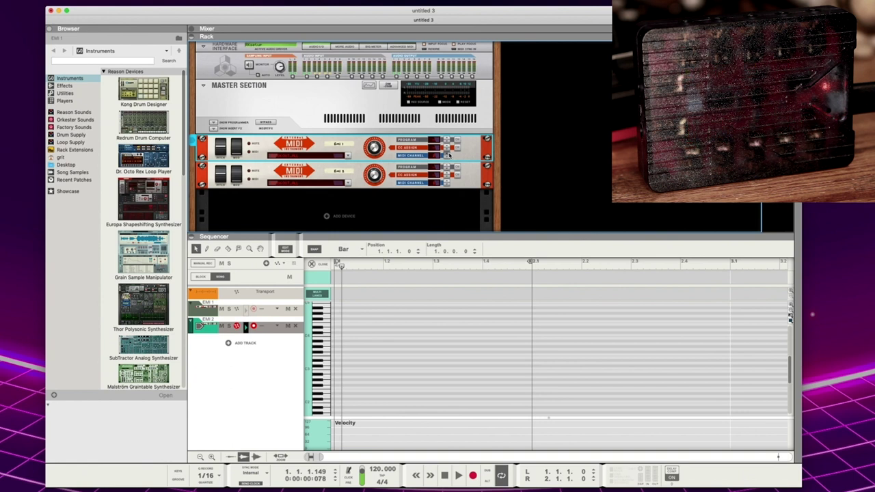
click(326, 353)
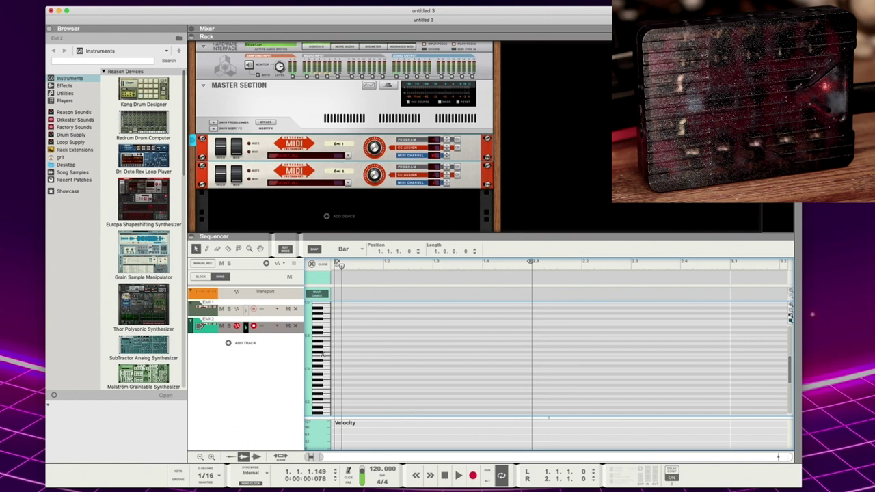
click(214, 313)
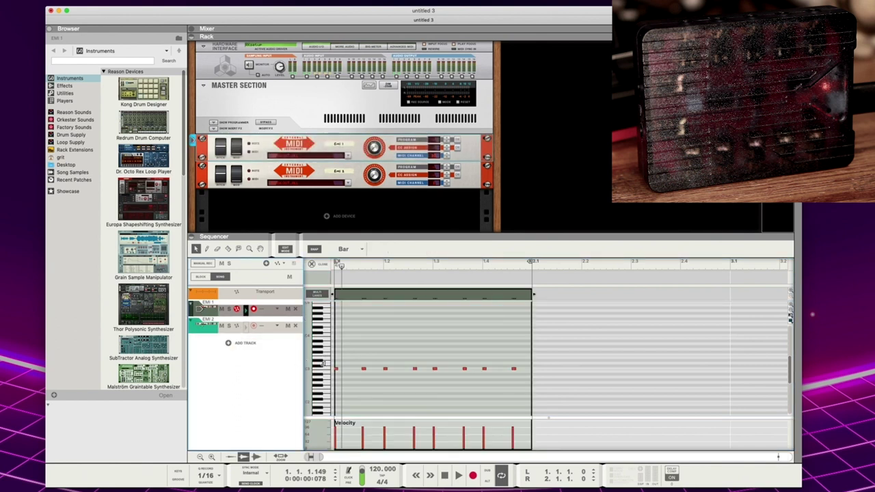
key(super+6)
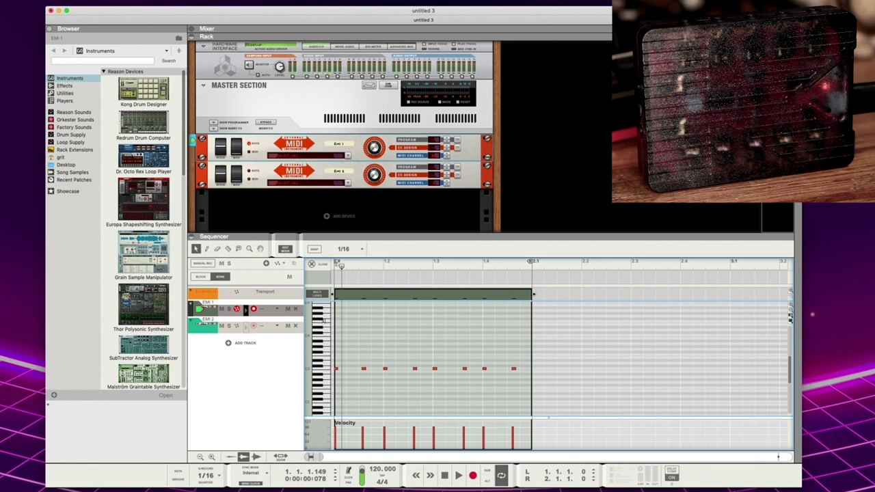
click(448, 156)
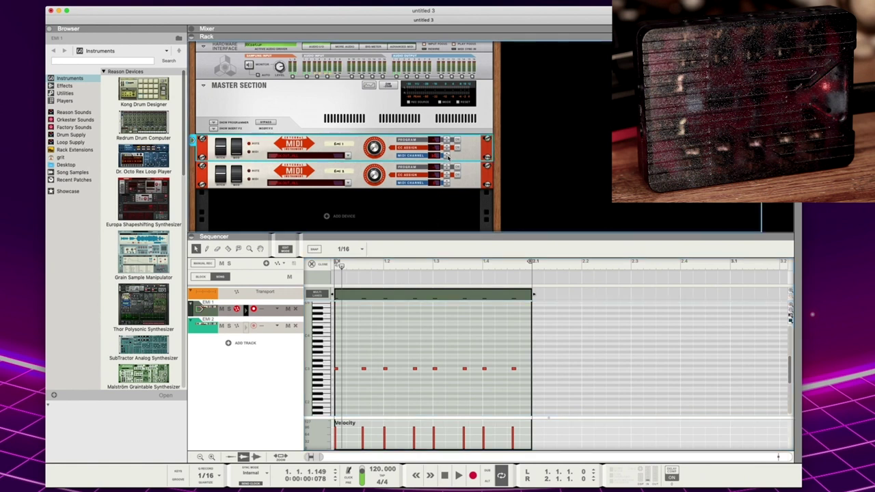
click(327, 344)
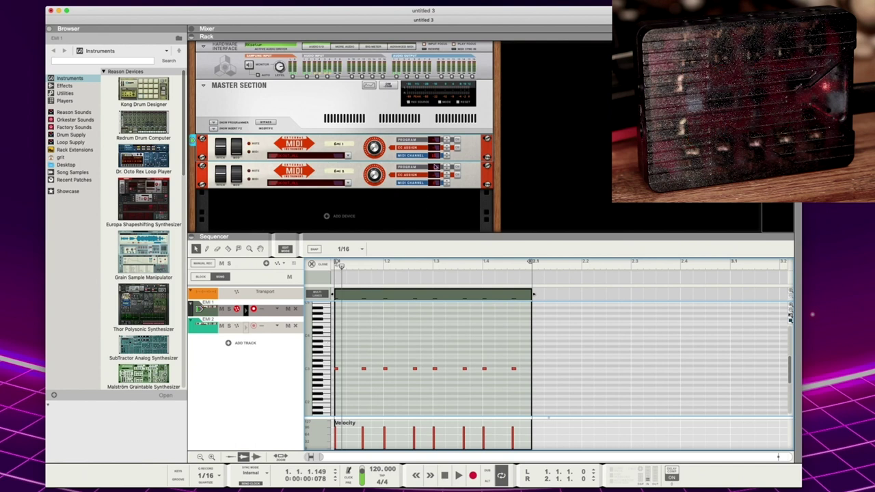
click(446, 155)
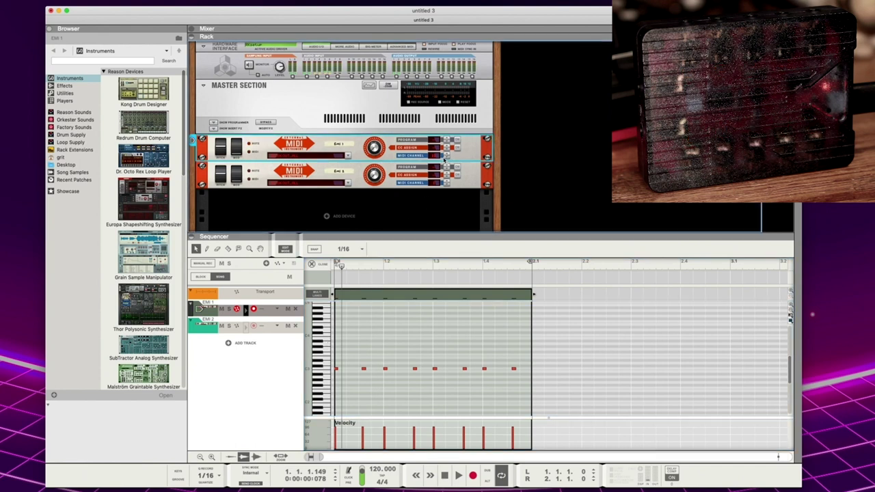
click(324, 359)
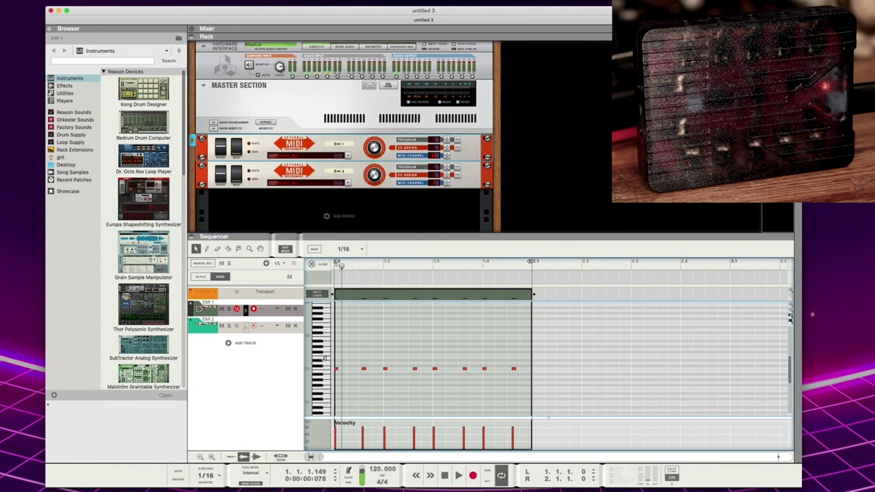
key(super+Tab)
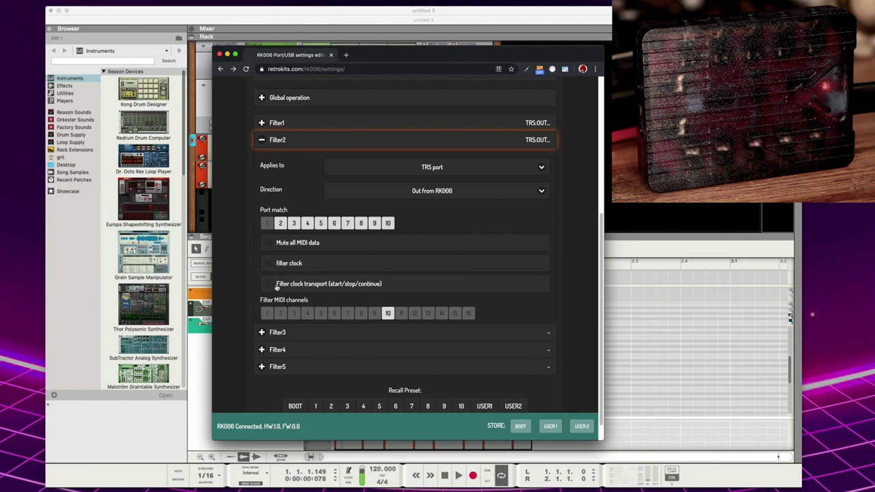
click(268, 284)
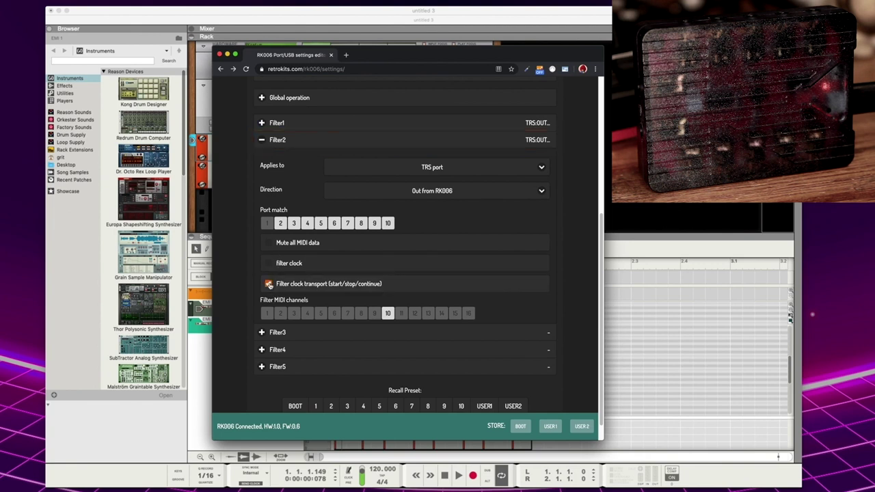
click(269, 284)
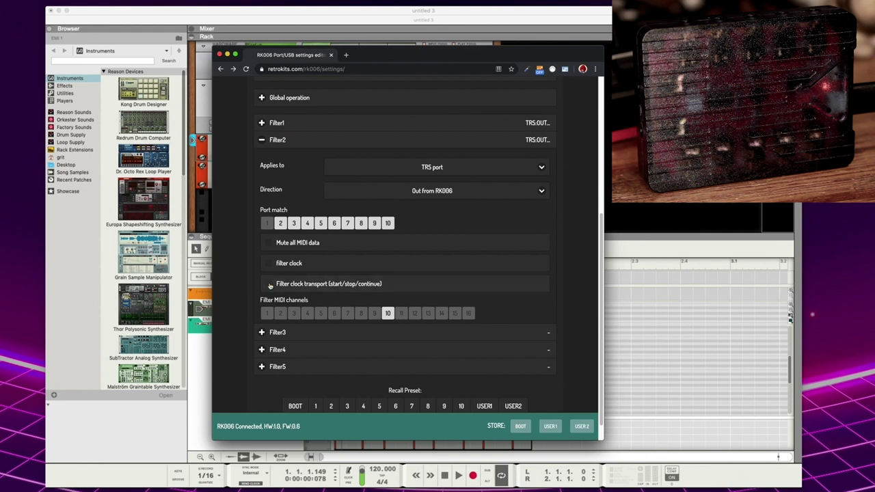